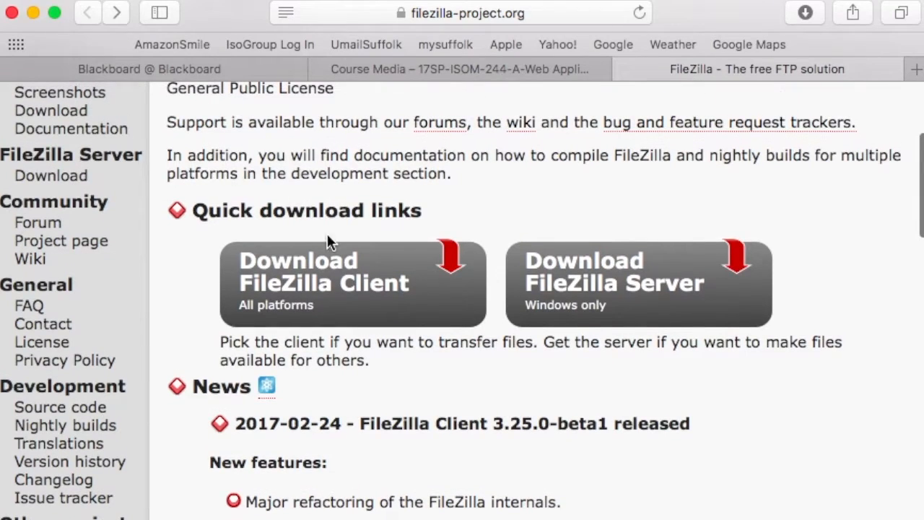
# Open the FileZilla Client download page and look over the Mac OS X download options
pyautogui.click(321, 282)
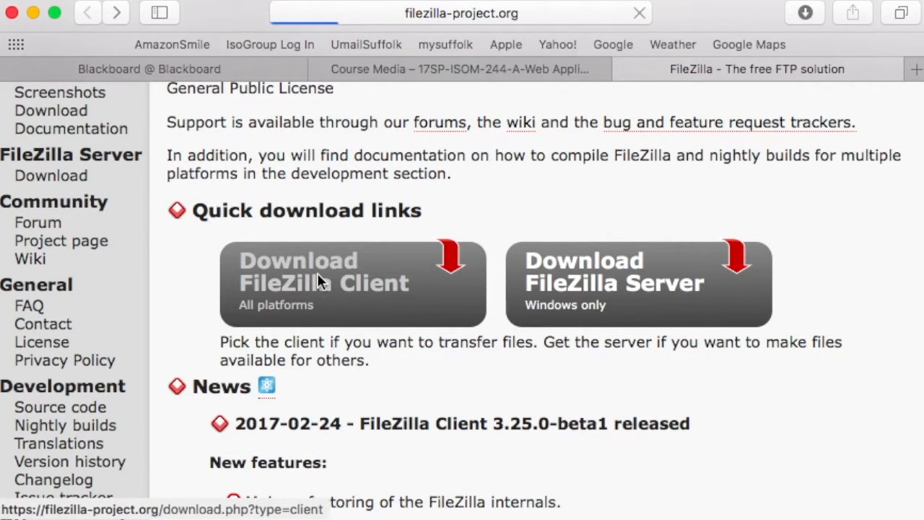
pyautogui.scroll(-3, 375, 289)
pyautogui.scroll(-1, 376, 289)
pyautogui.scroll(2, 371, 282)
pyautogui.scroll(-1, 381, 294)
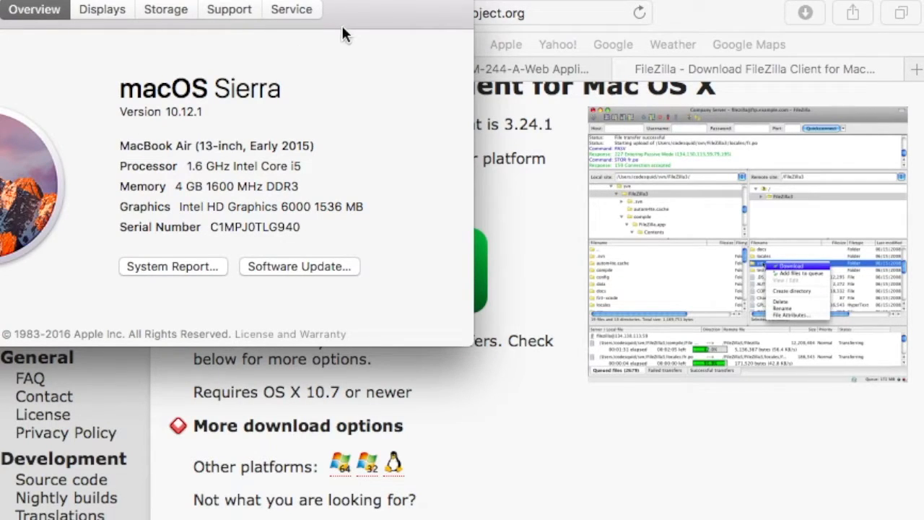
# Close the macOS system information window and download the FileZilla Client for Mac OS X
pyautogui.moveTo(347, 26); pyautogui.dragTo(634, 92)
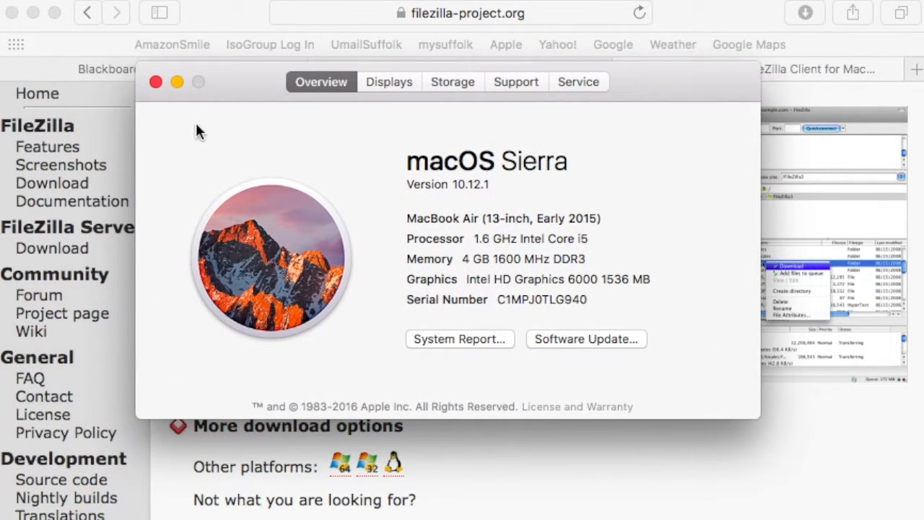
pyautogui.click(155, 81)
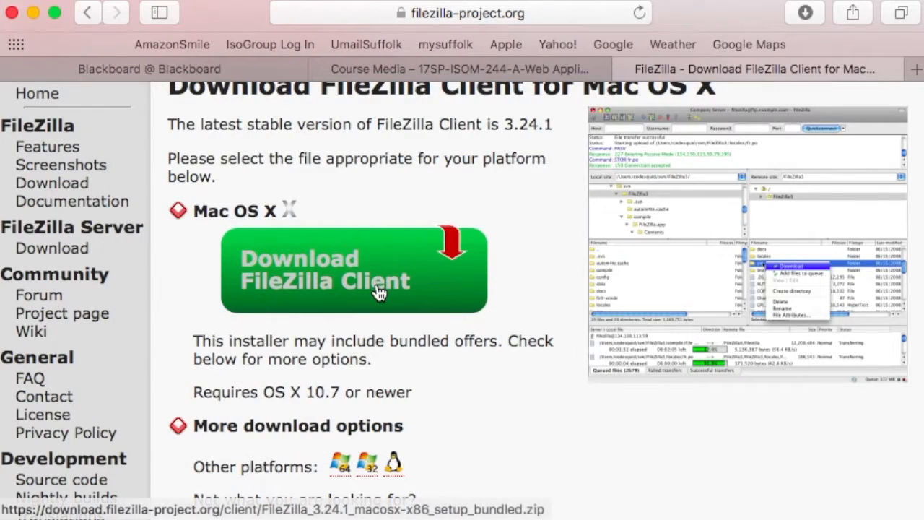
pyautogui.click(378, 292)
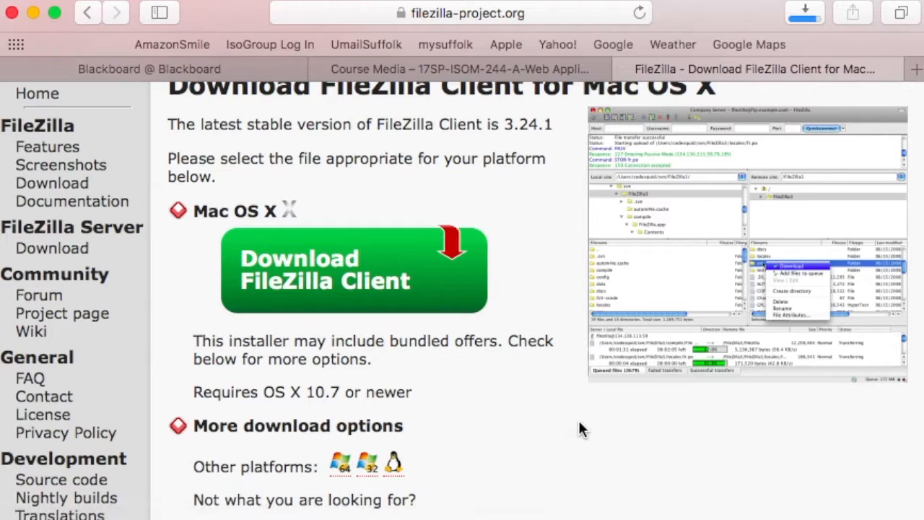
# Launch FileZilla-Installer from the Downloads folder and allow the downloaded application to open
pyautogui.click(0, 14)
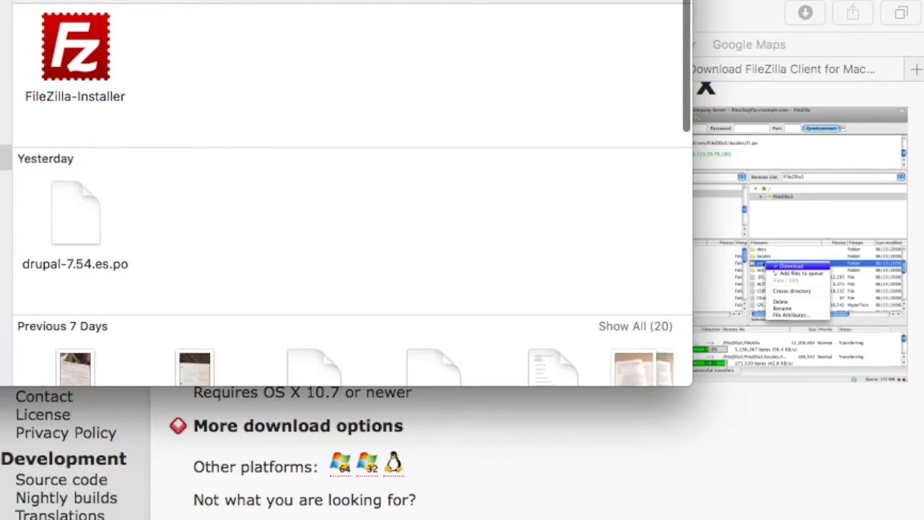
pyautogui.moveTo(378, 0); pyautogui.dragTo(514, 41)
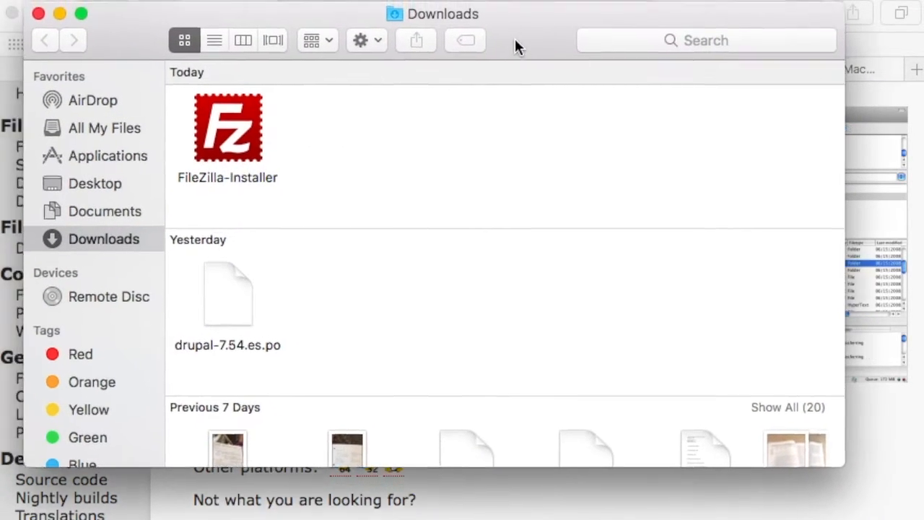
pyautogui.click(245, 127)
pyautogui.doubleClick(245, 126)
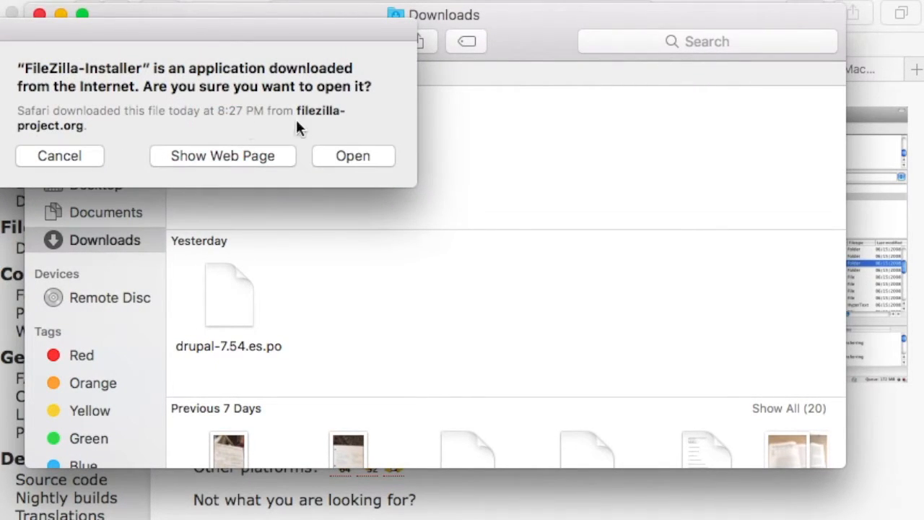
pyautogui.click(345, 156)
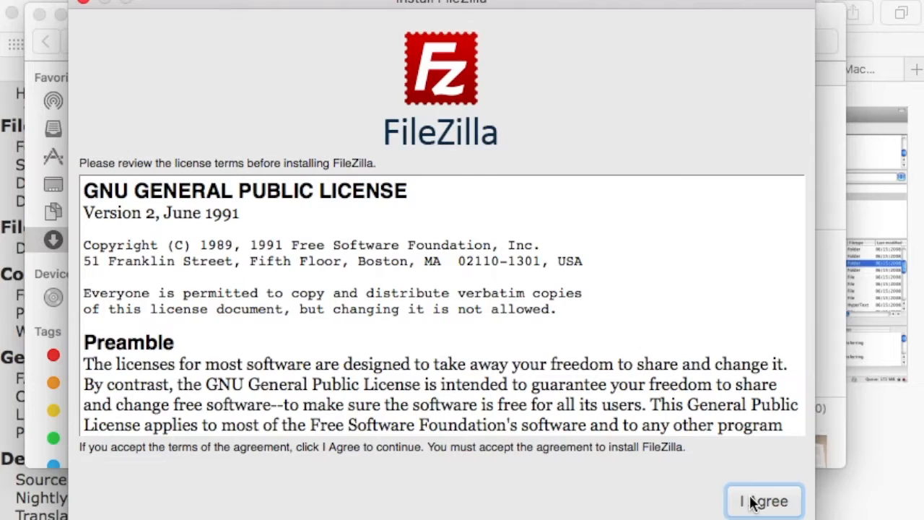
# Install FileZilla, agreeing to the license terms and declining the optional Yahoo offer
pyautogui.click(751, 501)
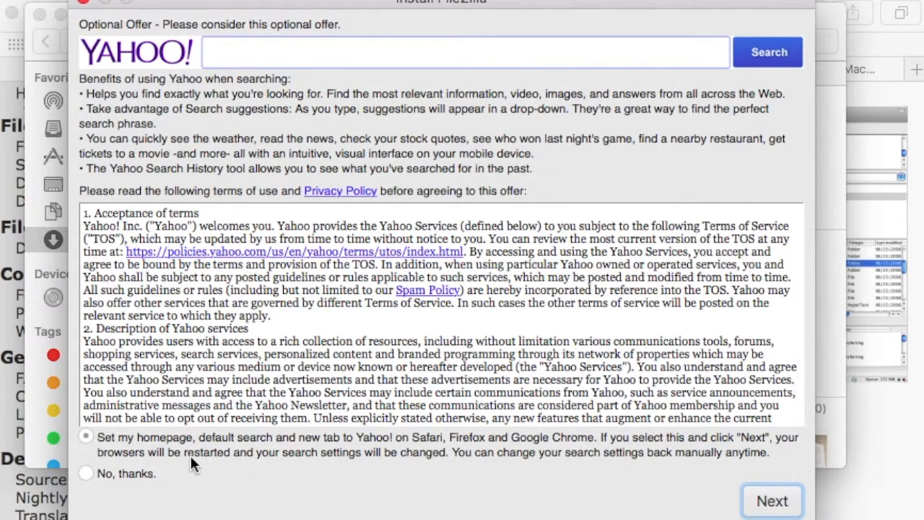
pyautogui.click(86, 473)
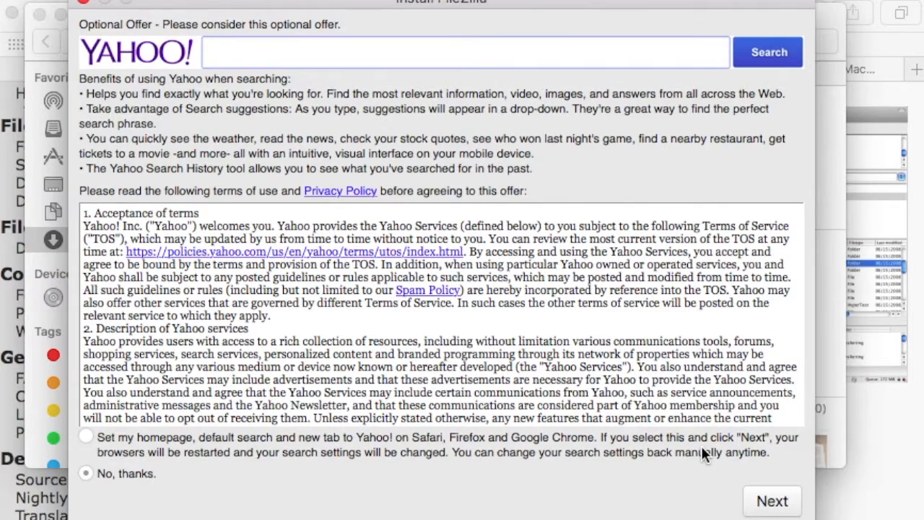
pyautogui.click(771, 501)
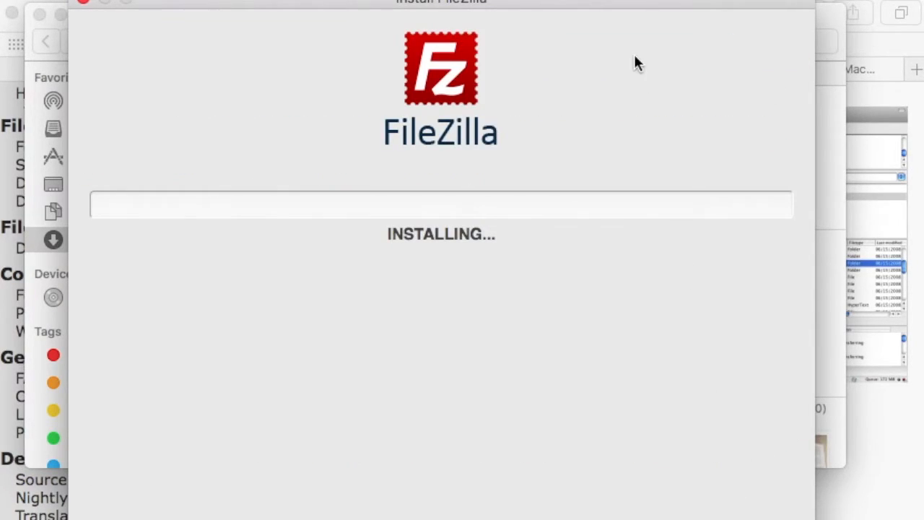
pyautogui.moveTo(617, 2); pyautogui.dragTo(626, 20)
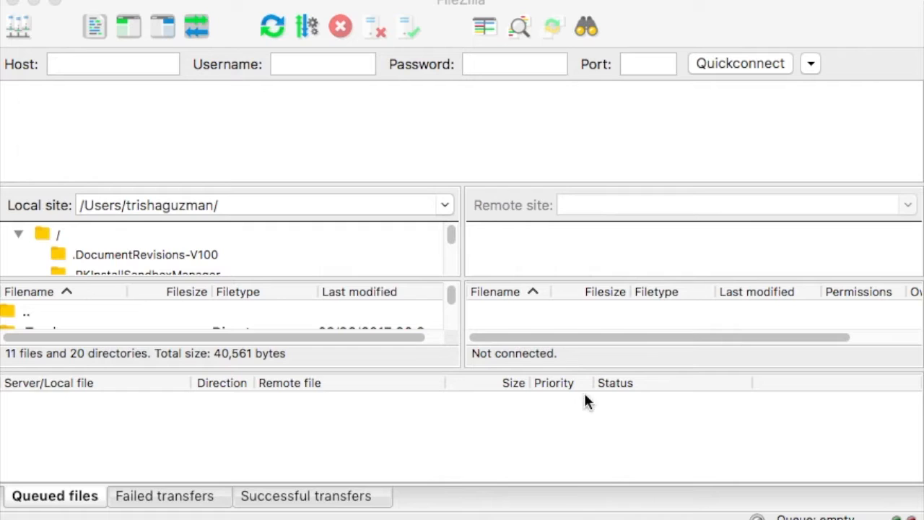
# Switch to the Word instructions document and review the Site Manager settings for host, protocol, encryption, logon type and user
pyautogui.press('super+Tab')
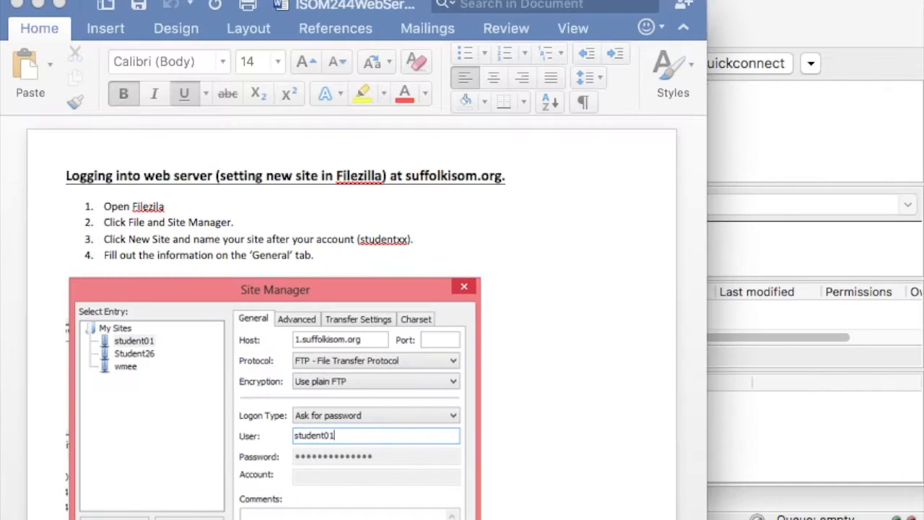
pyautogui.scroll(-4, 539, 423)
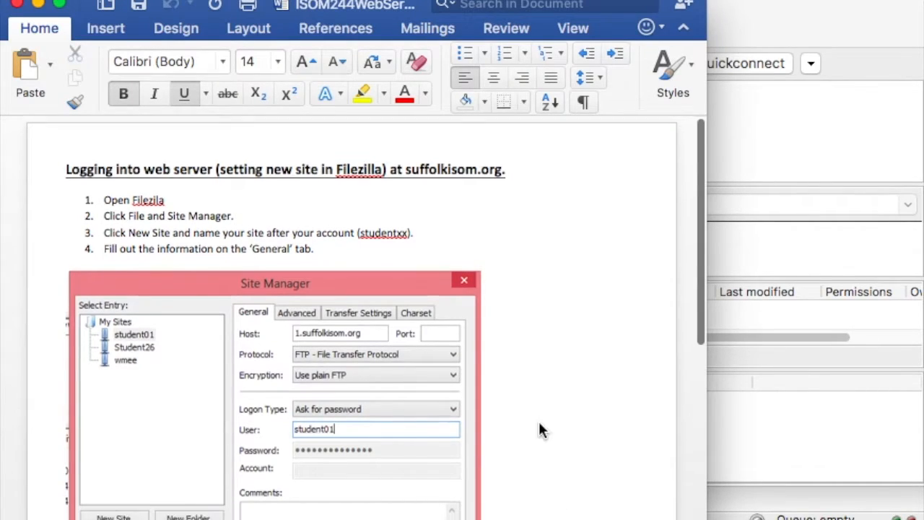
pyautogui.scroll(-3, 540, 426)
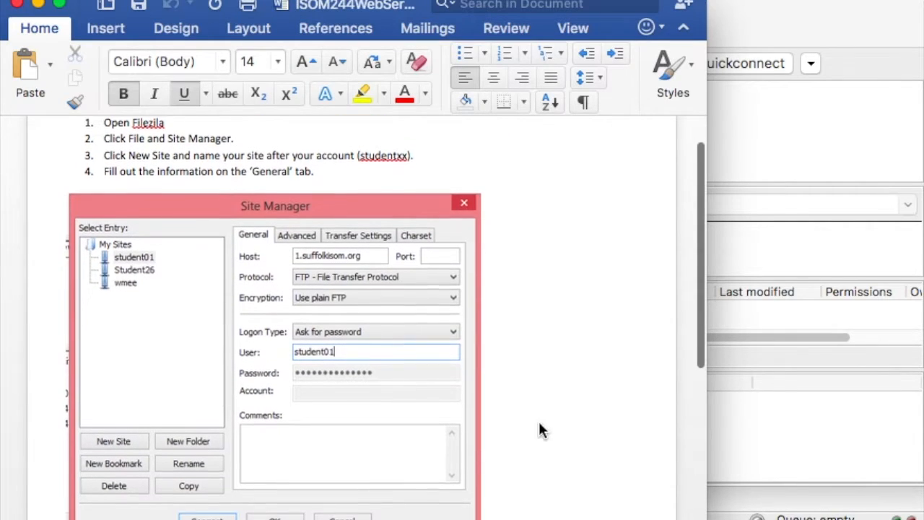
pyautogui.scroll(-3, 538, 431)
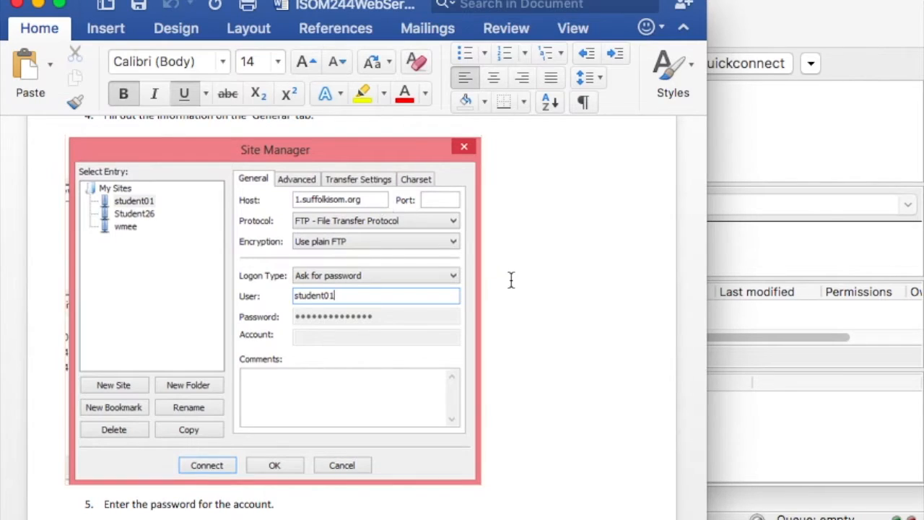
pyautogui.scroll(-1, 511, 280)
pyautogui.scroll(1, 511, 280)
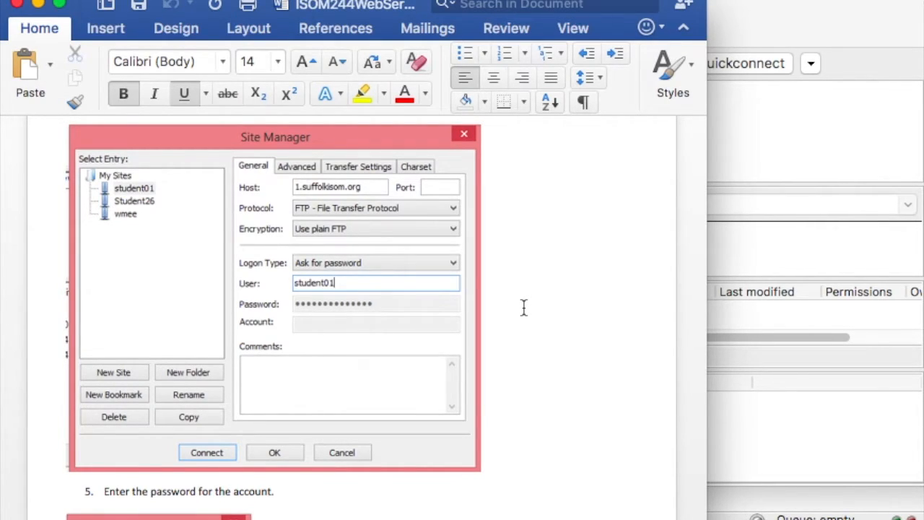
pyautogui.scroll(-3, 524, 307)
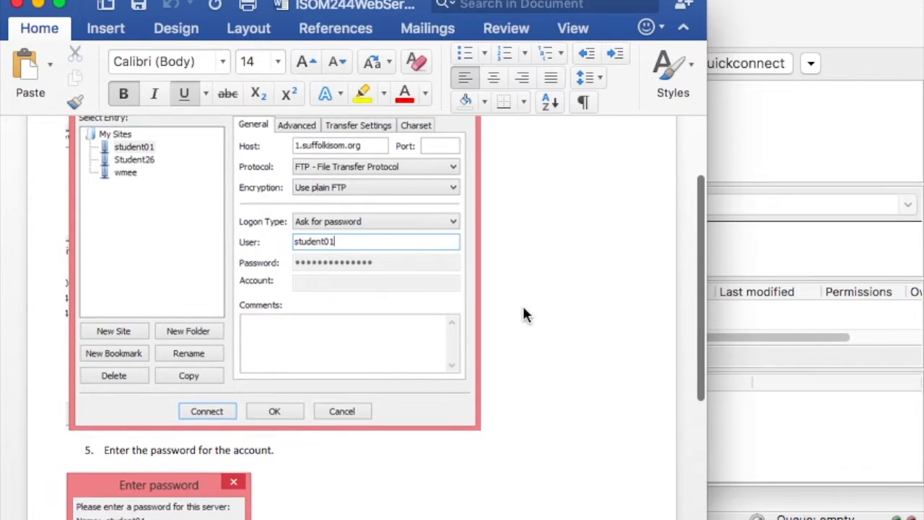
pyautogui.scroll(-2, 524, 315)
pyautogui.scroll(3, 667, 240)
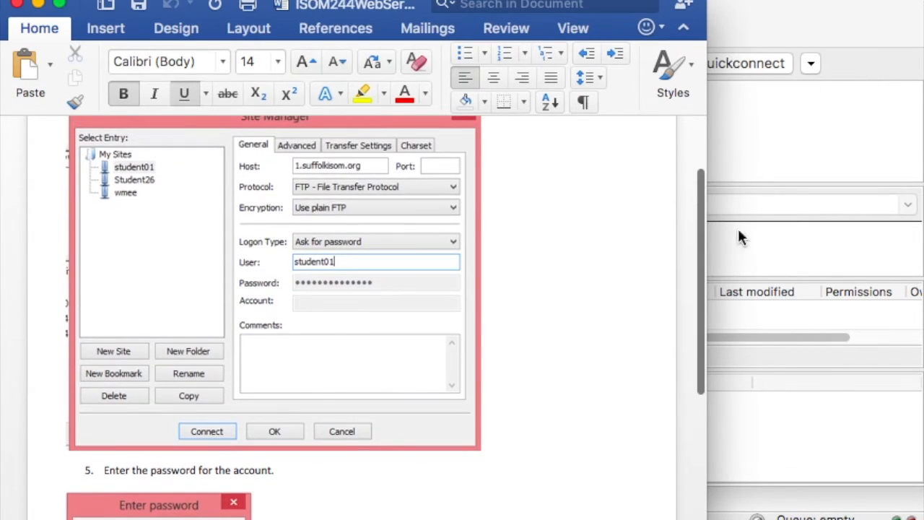
# Switch back to FileZilla and set the connection host to 1.suffolkisom.org
pyautogui.click(790, 149)
pyautogui.click(94, 67)
pyautogui.write('1.suffo')
pyautogui.write('lki')
pyautogui.write('s')
pyautogui.press('BackSpace')
pyautogui.write('isom.org')
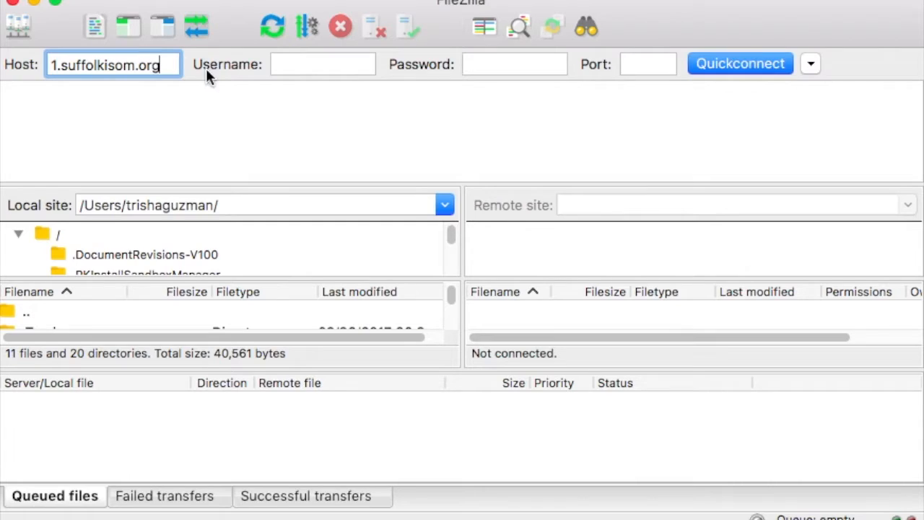
# Enter the username student13 and the account password, and start the quick connection to the server
pyautogui.click(340, 63)
pyautogui.write('st')
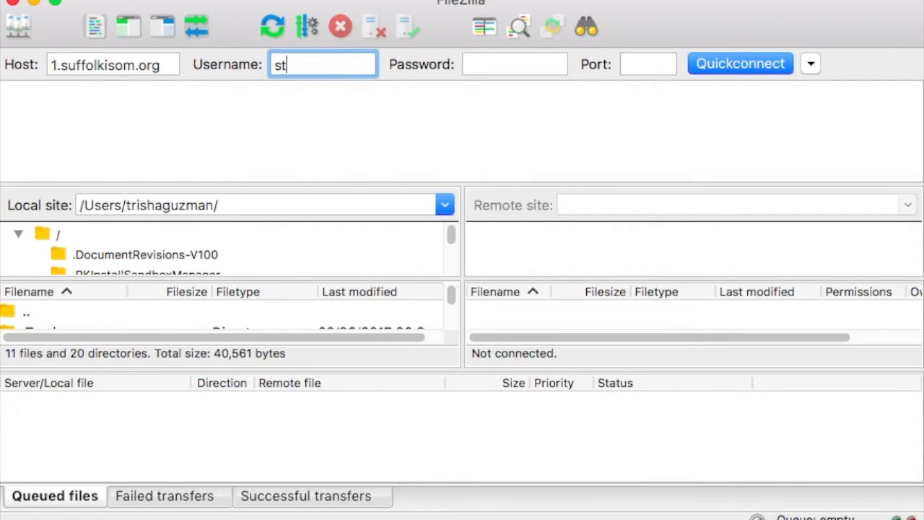
pyautogui.write('udent13')
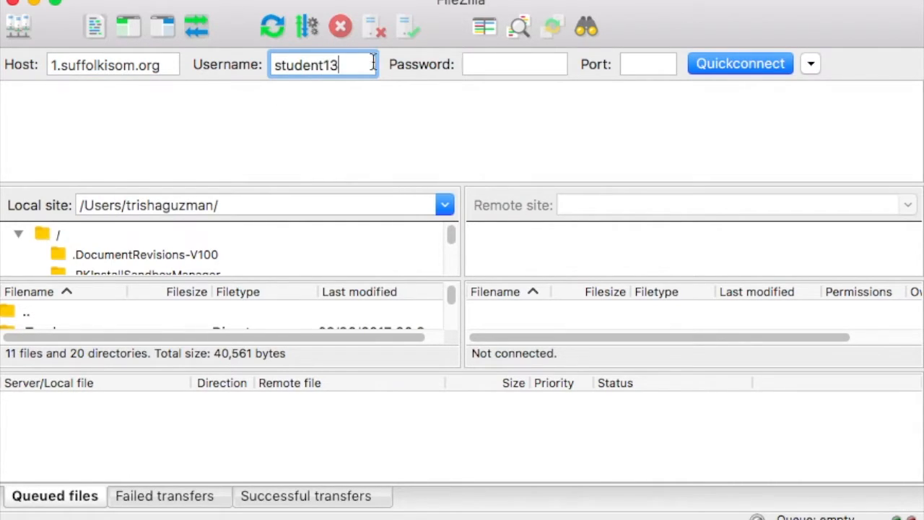
pyautogui.click(501, 65)
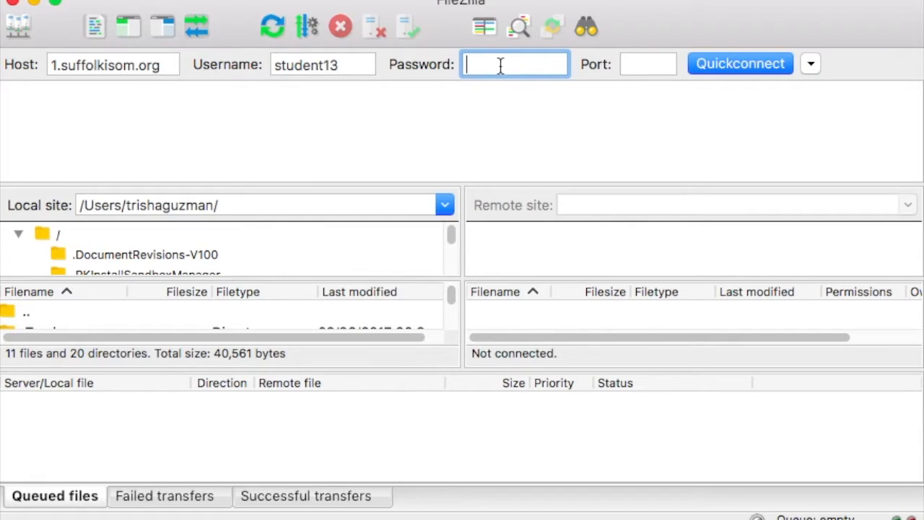
pyautogui.write('•••••••••••')
pyautogui.click(772, 65)
# Choose to remember passwords and accept the server certificate to carry on connecting
pyautogui.moveTo(316, 195); pyautogui.dragTo(442, 140)
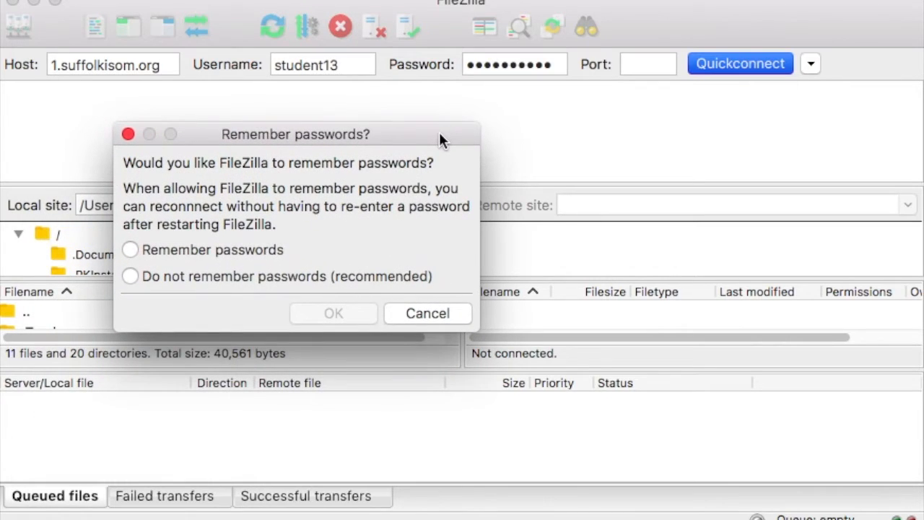
pyautogui.click(129, 249)
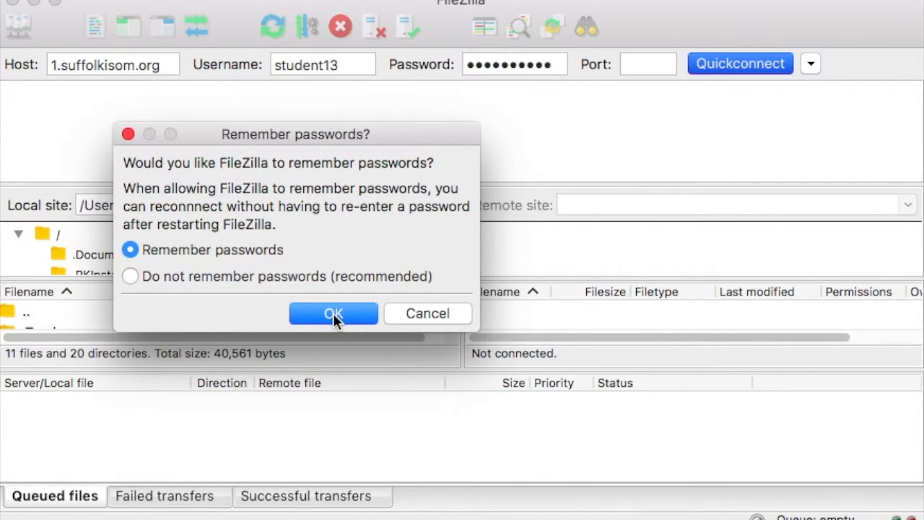
pyautogui.click(333, 313)
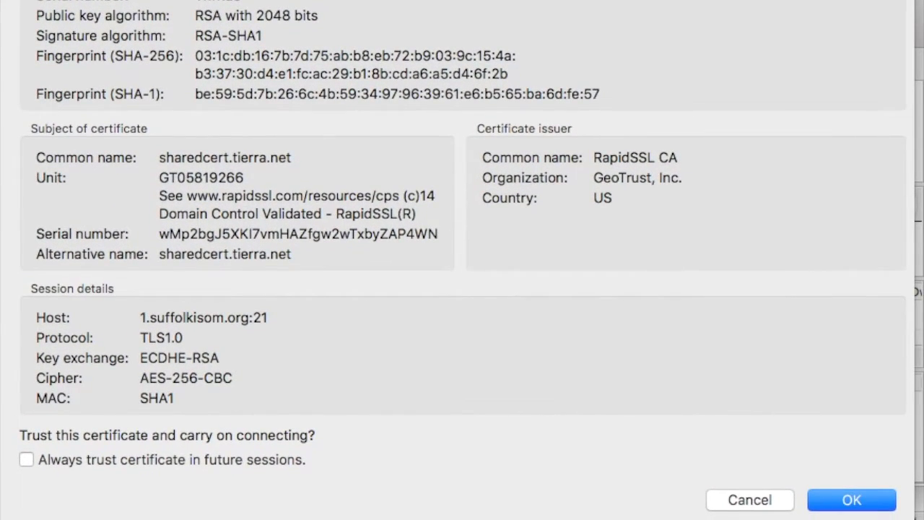
pyautogui.click(856, 505)
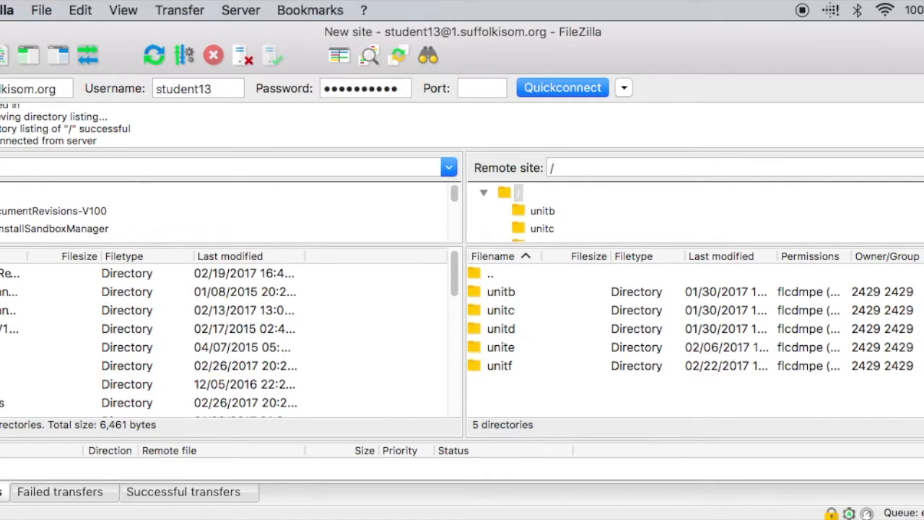
# Open the Users folder in the local site directory tree
pyautogui.scroll(-5, 16, 214)
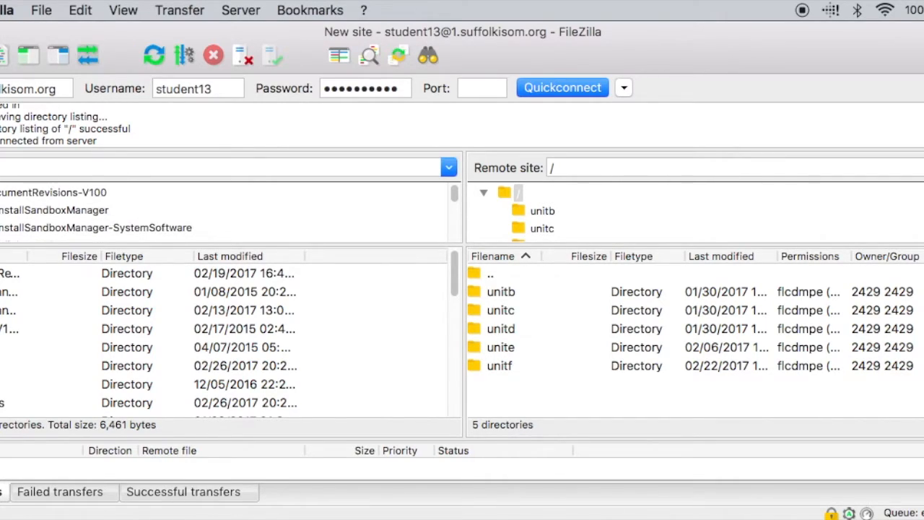
pyautogui.scroll(-5, 16, 214)
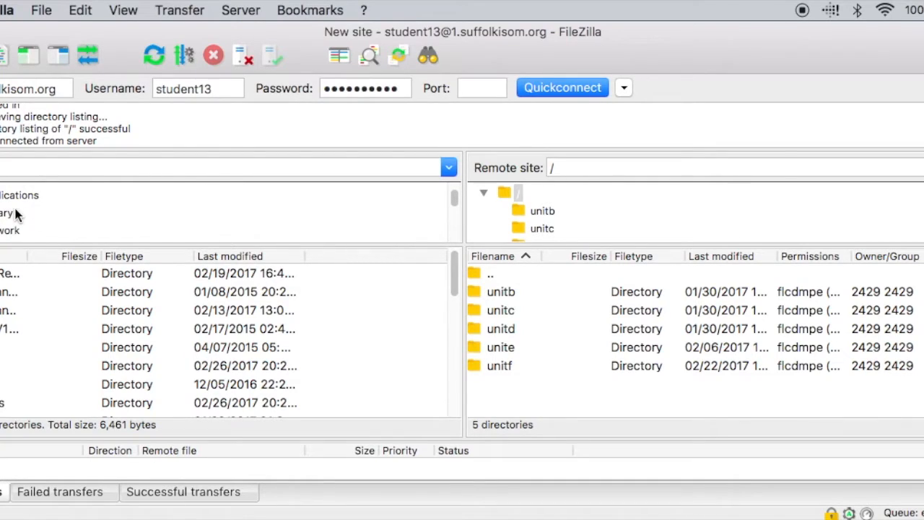
pyautogui.scroll(1, 15, 214)
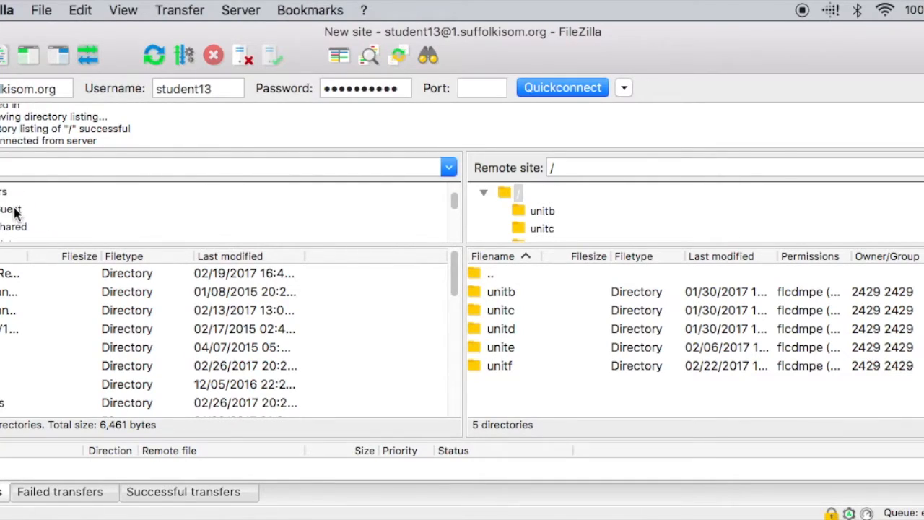
pyautogui.rightClick(11, 189)
pyautogui.click(3, 191)
pyautogui.rightClick(3, 192)
pyautogui.click(223, 203)
pyautogui.scroll(-1, 117, 218)
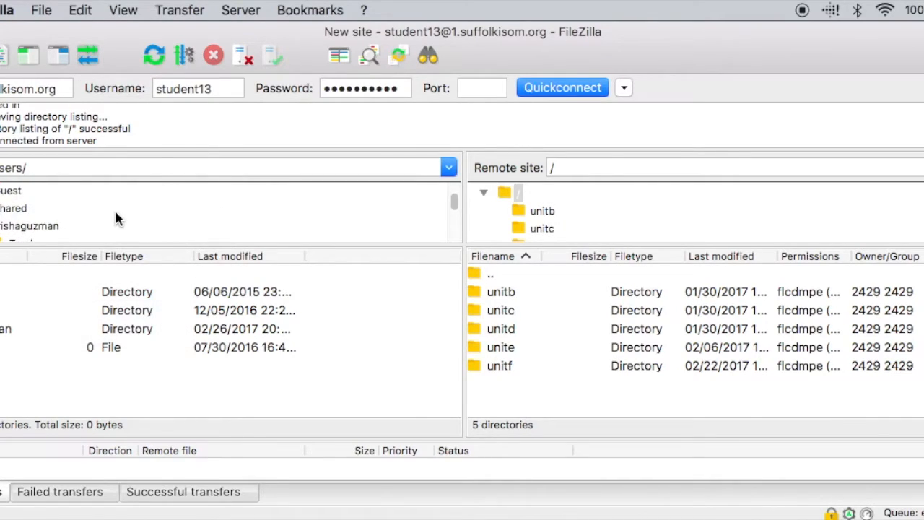
# Open the Desktop folder inside the personal home folder in the local site tree and browse its subfolders
pyautogui.click(61, 226)
pyautogui.scroll(-4, 144, 226)
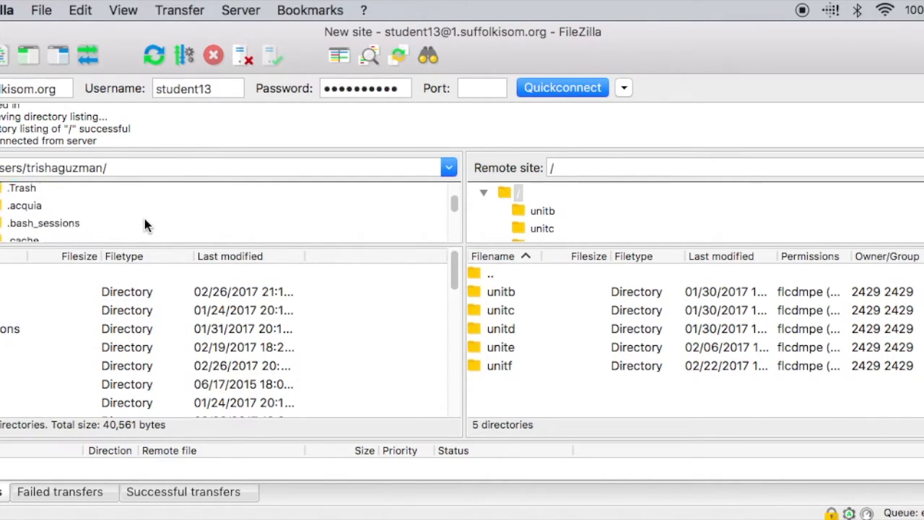
pyautogui.scroll(3, 144, 226)
pyautogui.scroll(-6, 145, 225)
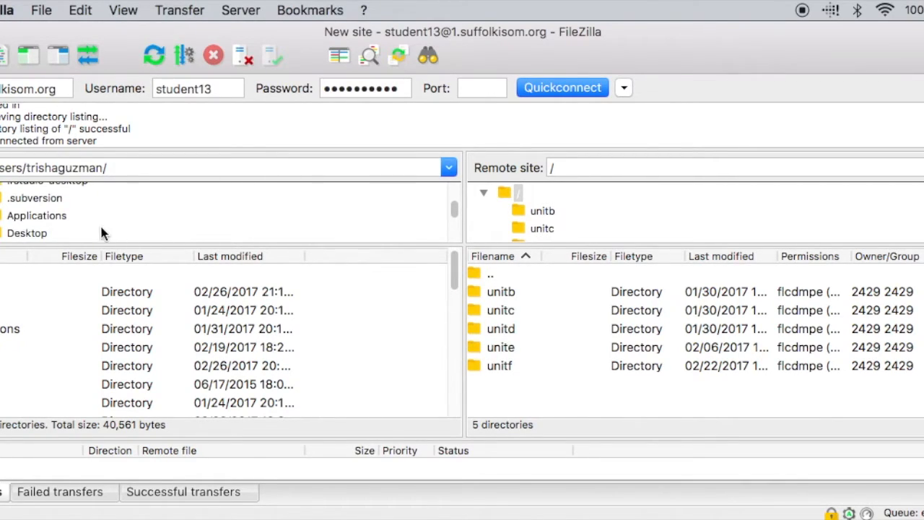
pyautogui.click(39, 233)
pyautogui.scroll(-5, 151, 223)
pyautogui.scroll(-2, 151, 223)
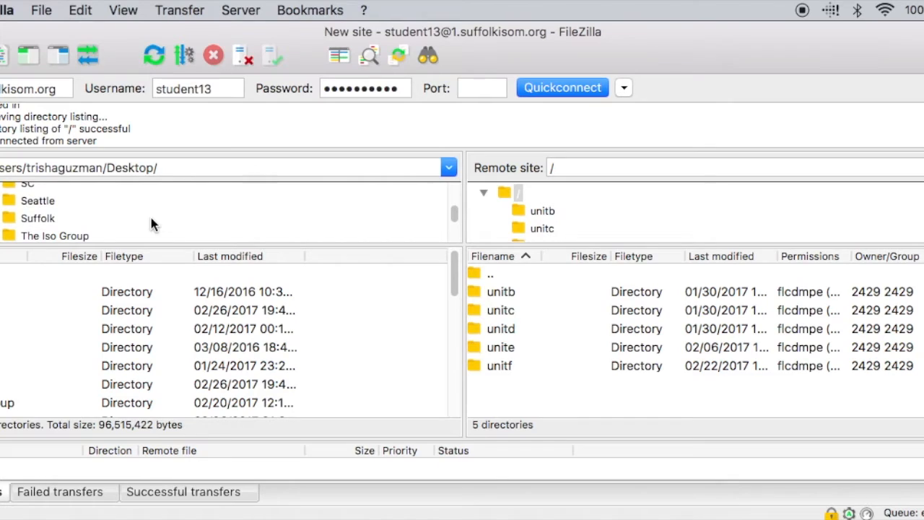
# Open the Suffolk folder on the Desktop in the local site tree and look through its directories and files
pyautogui.click(58, 216)
pyautogui.scroll(-2, 167, 221)
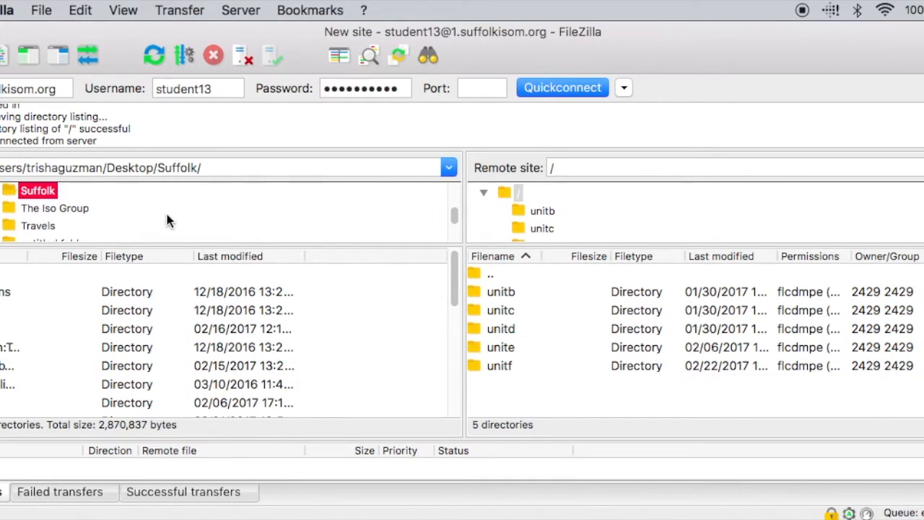
pyautogui.scroll(-2, 167, 221)
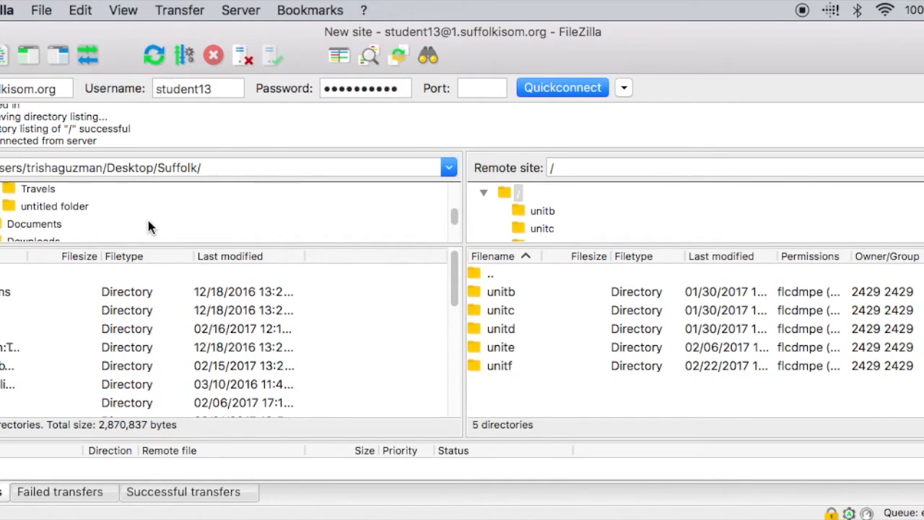
pyautogui.scroll(-5, 127, 345)
pyautogui.scroll(2, 125, 345)
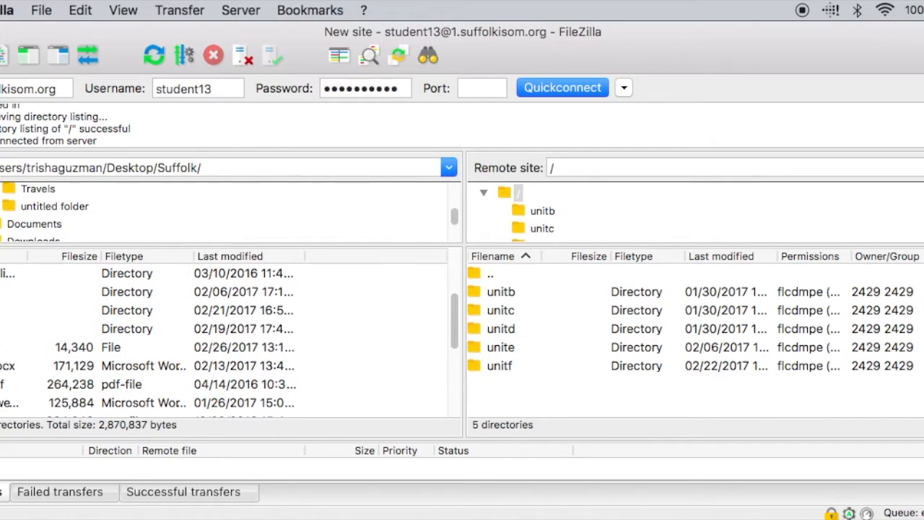
pyautogui.click(15, 310)
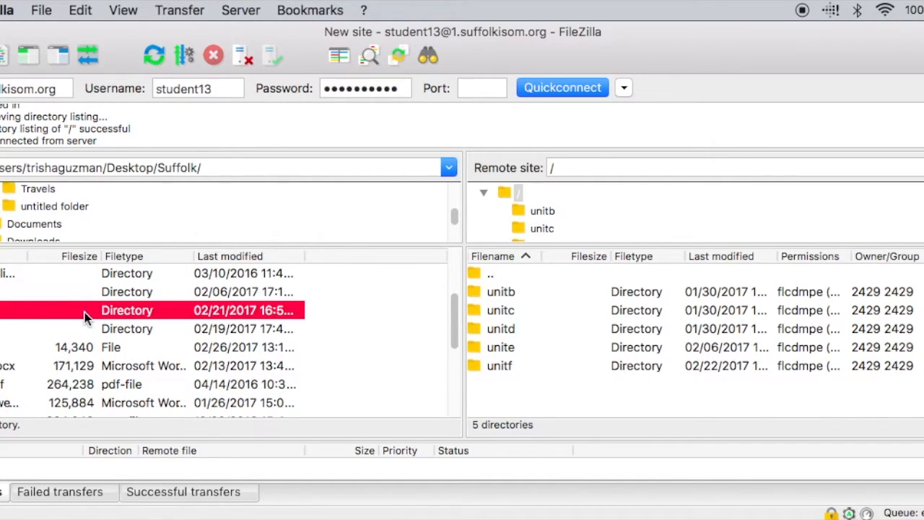
pyautogui.scroll(4, 85, 312)
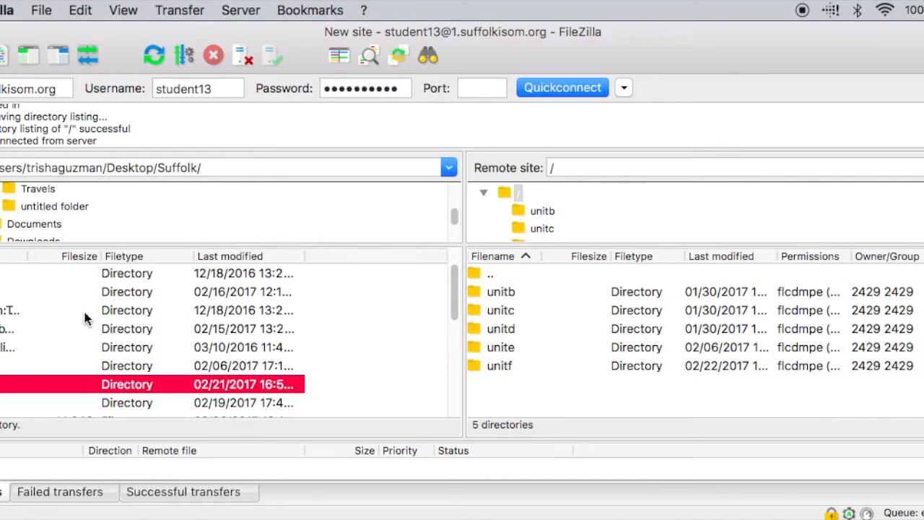
pyautogui.scroll(1, 84, 318)
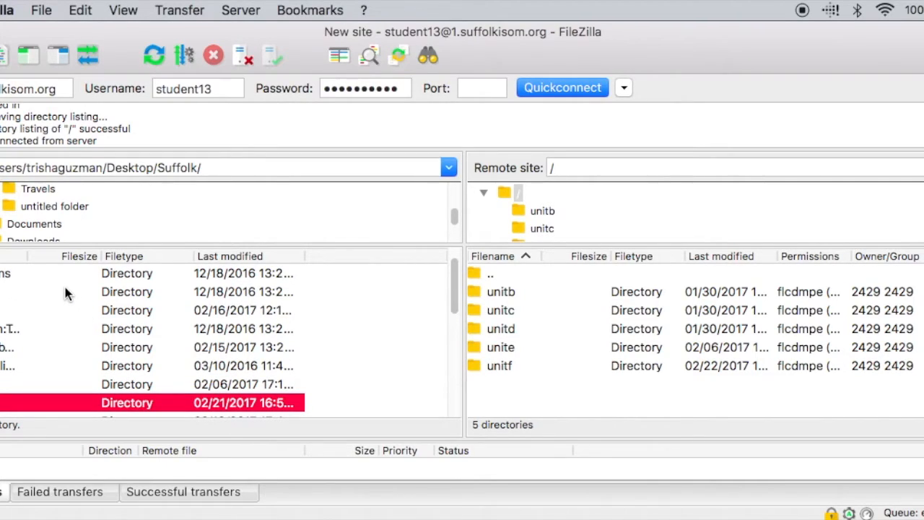
# Set the site's default local directory to the ISOM 244 folder inside Desktop/Suffolk/Spring 17 in the Site Manager's advanced settings
pyautogui.click(43, 10)
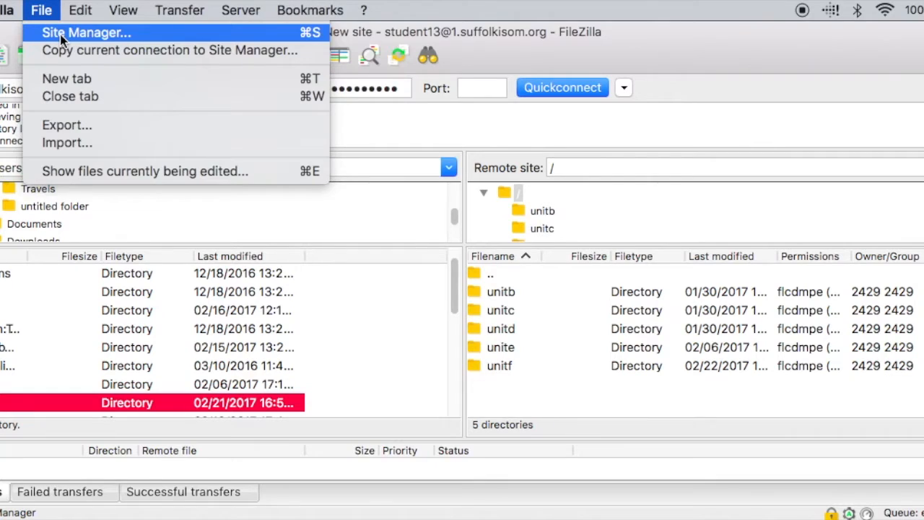
pyautogui.click(59, 34)
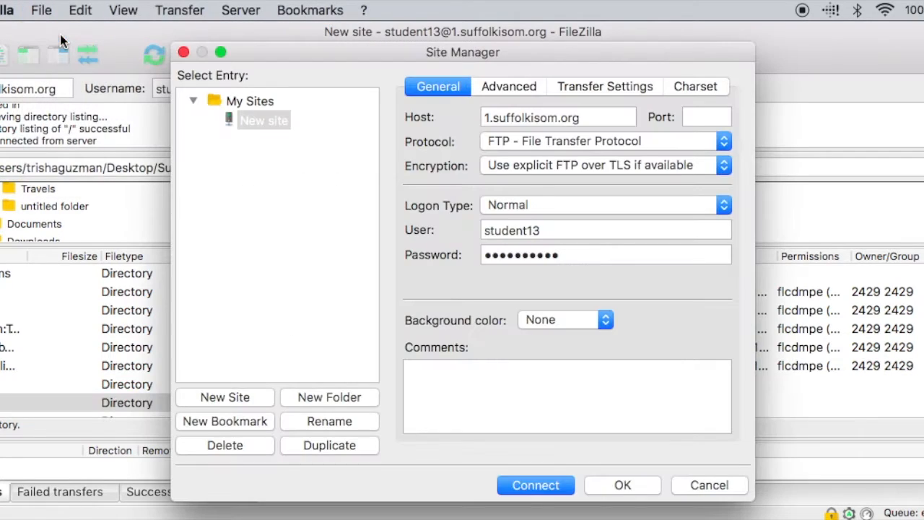
pyautogui.click(509, 85)
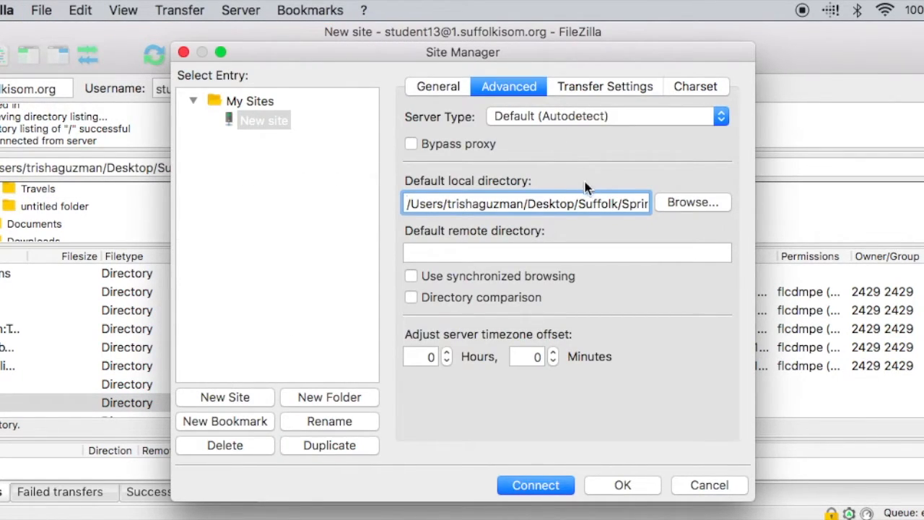
pyautogui.click(678, 205)
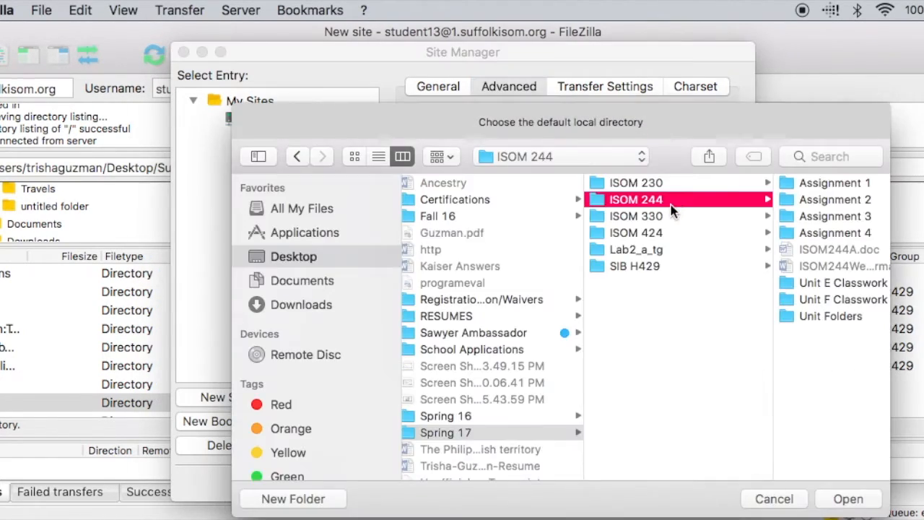
pyautogui.hscroll(-5, 491, 397)
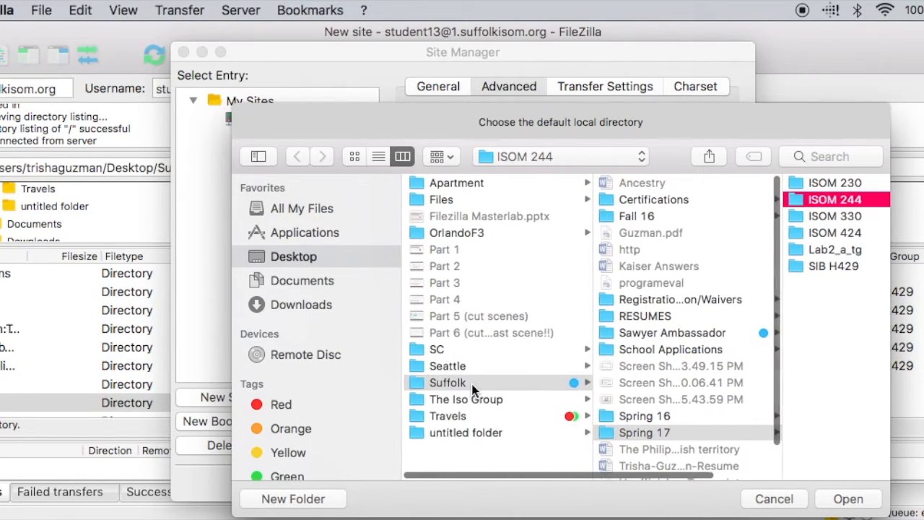
pyautogui.hscroll(3, 473, 390)
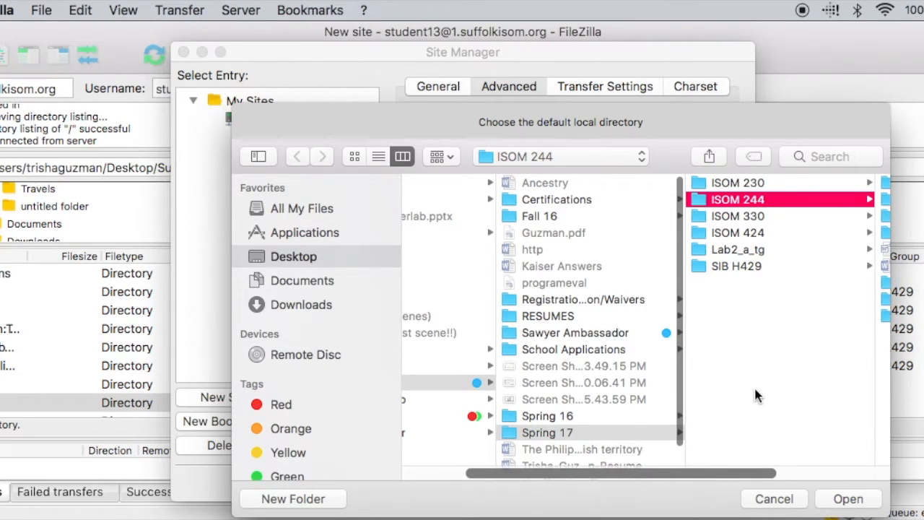
pyautogui.hscroll(3, 754, 385)
pyautogui.hscroll(2, 762, 247)
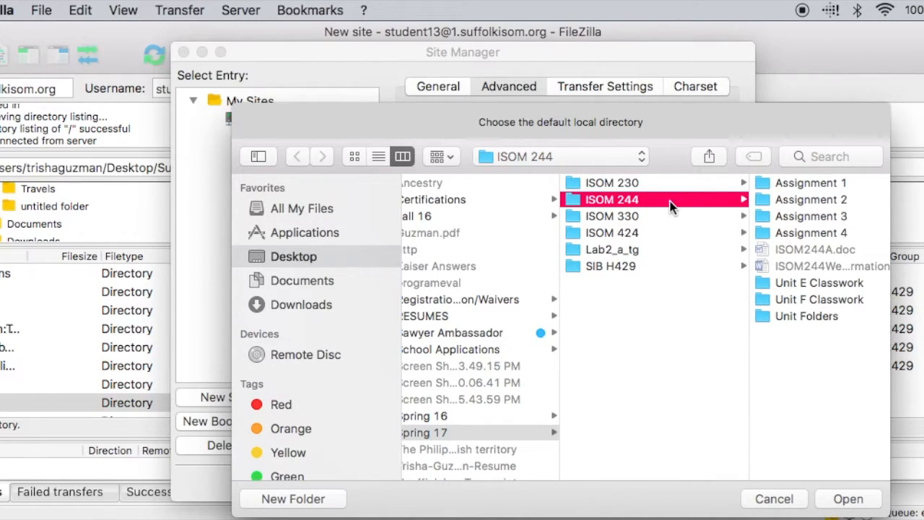
pyautogui.hscroll(2, 667, 197)
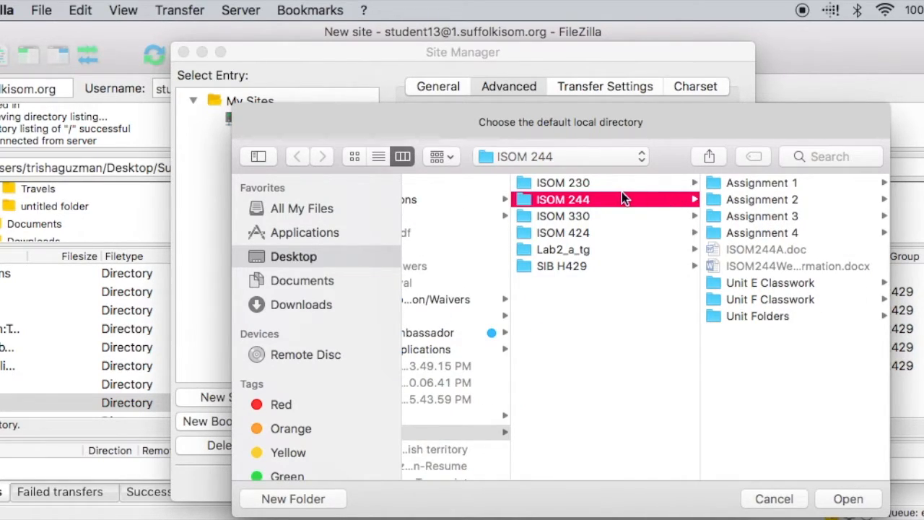
pyautogui.click(844, 499)
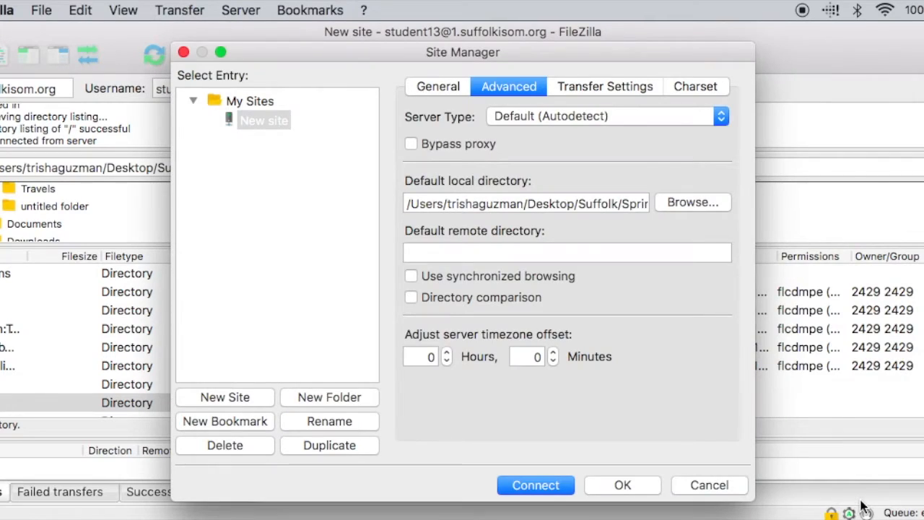
# Connect to the saved site, aborting the previous connection and connecting in the current tab
pyautogui.click(541, 490)
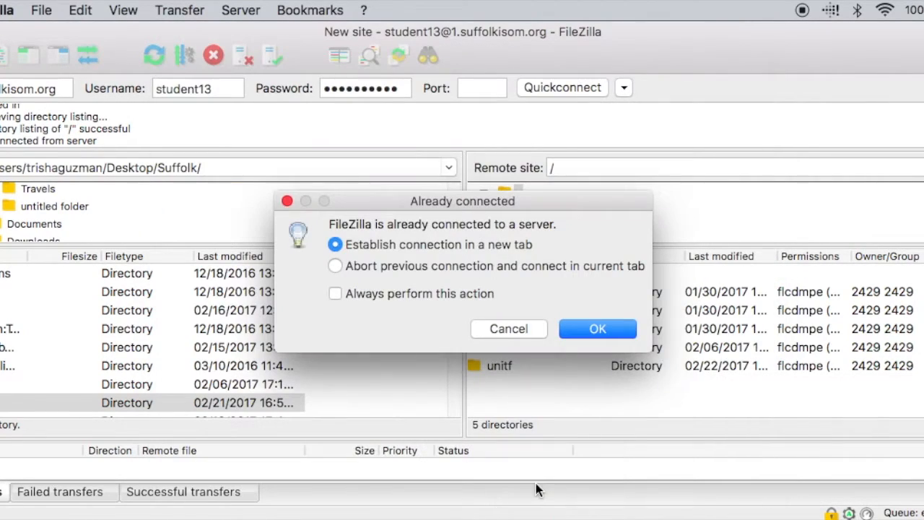
pyautogui.click(336, 265)
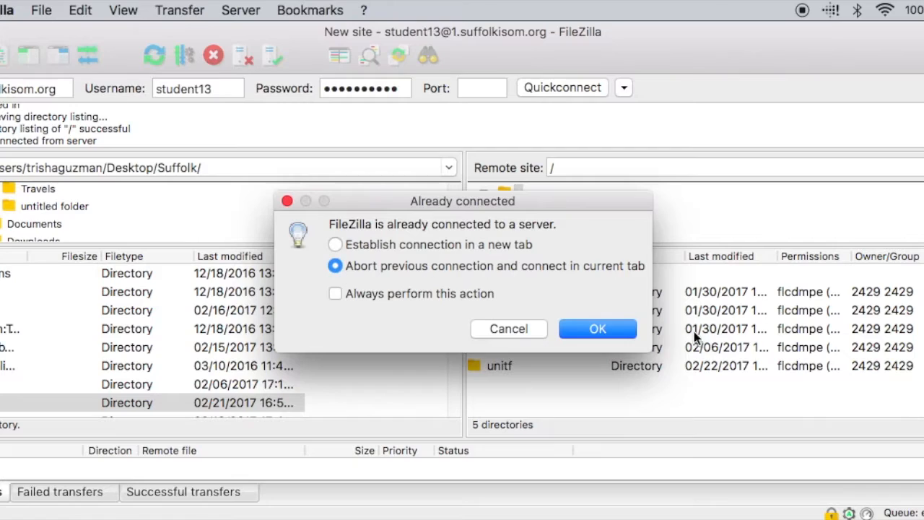
pyautogui.click(597, 326)
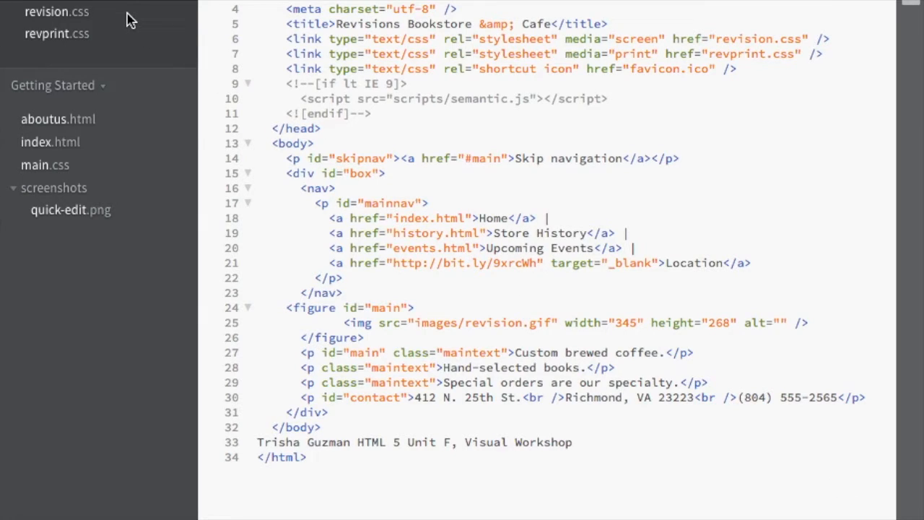
# View revision.css in the code editor and highlight its font source lines and the background image reference
pyautogui.click(78, 15)
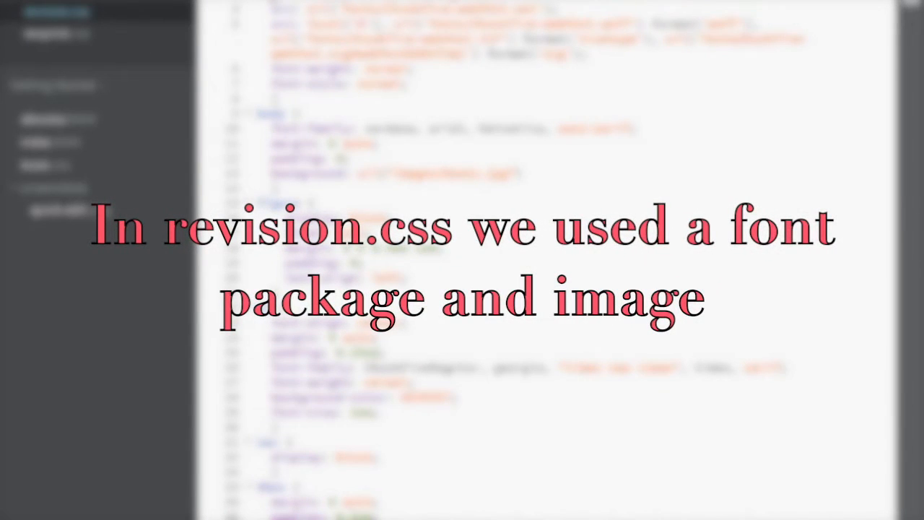
pyautogui.moveTo(272, 2); pyautogui.dragTo(603, 53)
pyautogui.click(618, 94)
pyautogui.moveTo(519, 175); pyautogui.dragTo(354, 184)
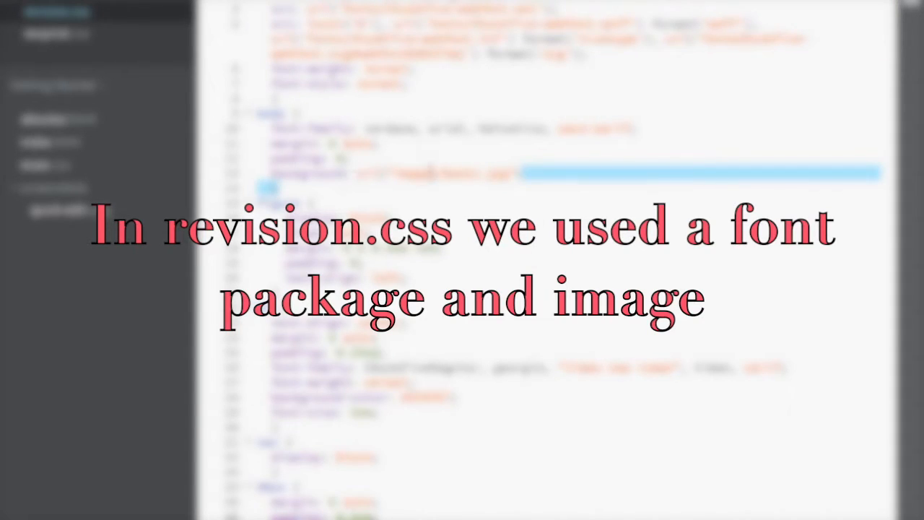
pyautogui.click(546, 176)
pyautogui.moveTo(526, 174); pyautogui.dragTo(373, 175)
pyautogui.click(545, 190)
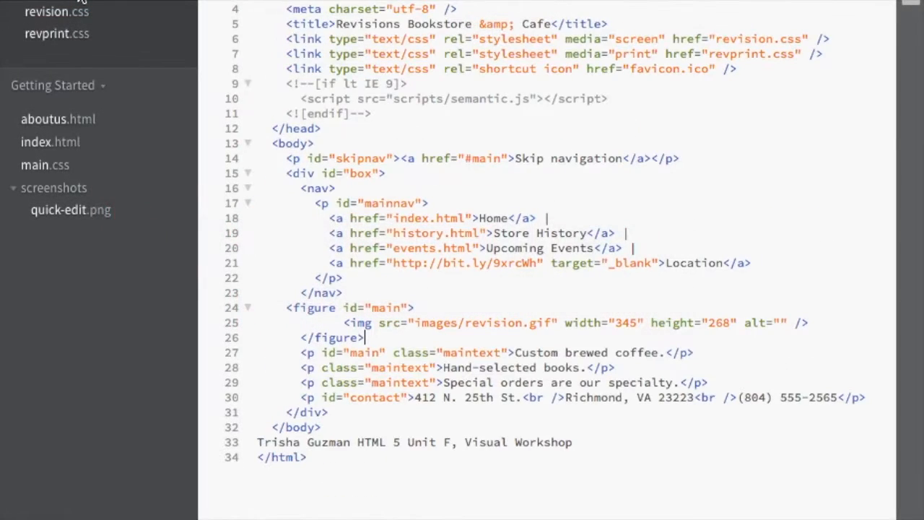
# Highlight the images/revision.gif source reference in the img tag of the HTML page, then clear the selection
pyautogui.click(567, 323)
pyautogui.moveTo(567, 324); pyautogui.dragTo(408, 324)
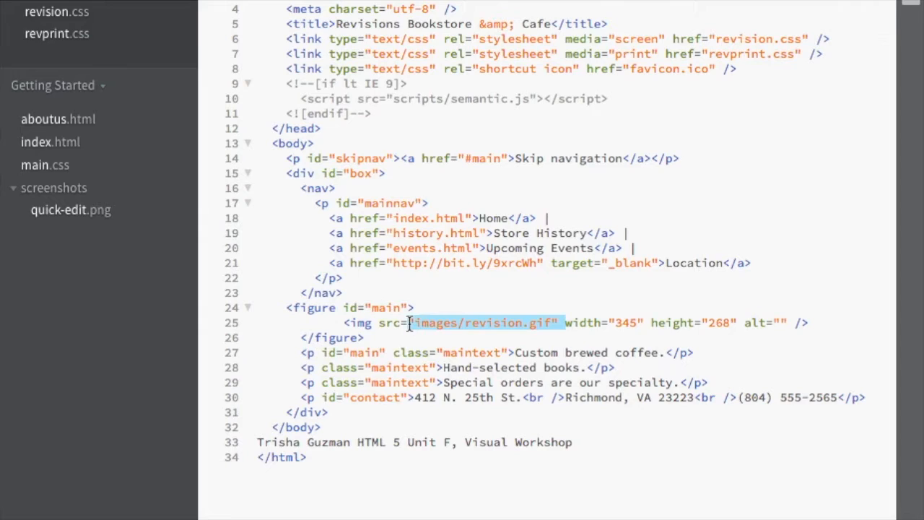
pyautogui.click(488, 350)
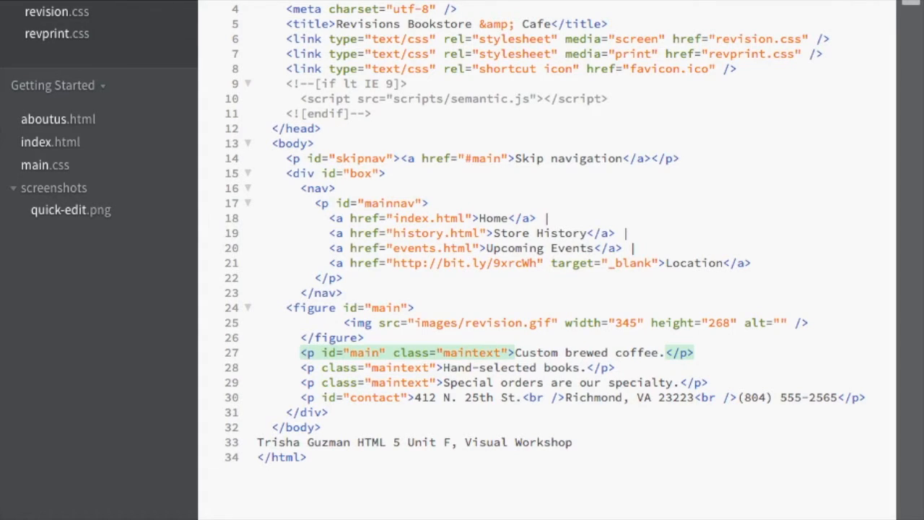
pyautogui.click(376, 469)
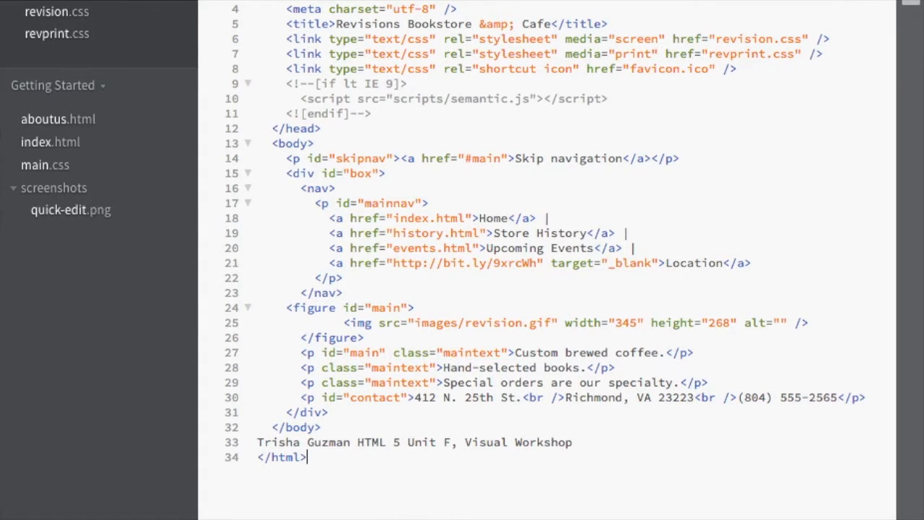
# In Finder, go from ISOM 244 into Assignment 4 and view its images folder, then return to the code editor
pyautogui.click(367, 517)
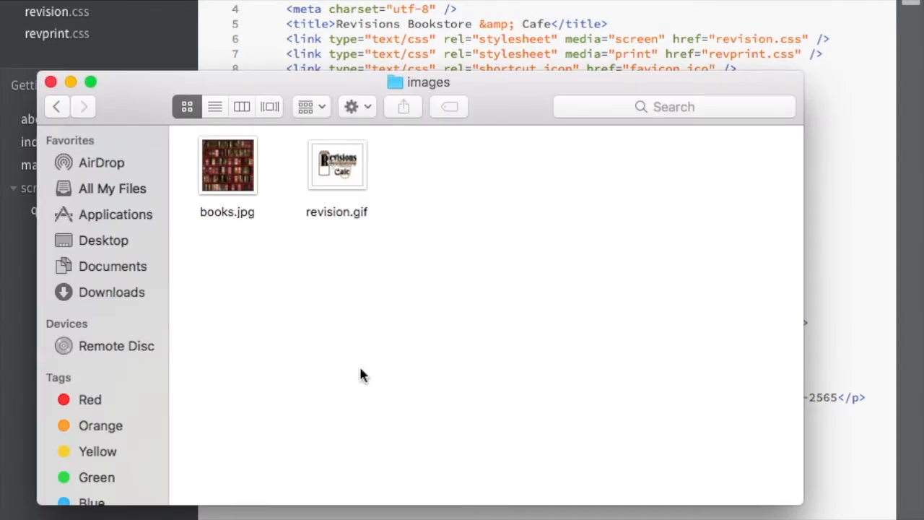
pyautogui.click(57, 107)
pyautogui.click(57, 107)
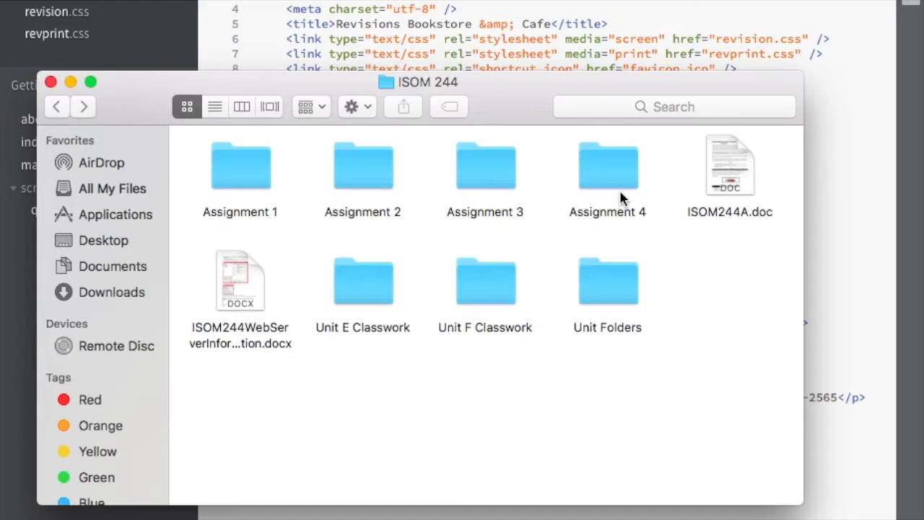
pyautogui.doubleClick(615, 168)
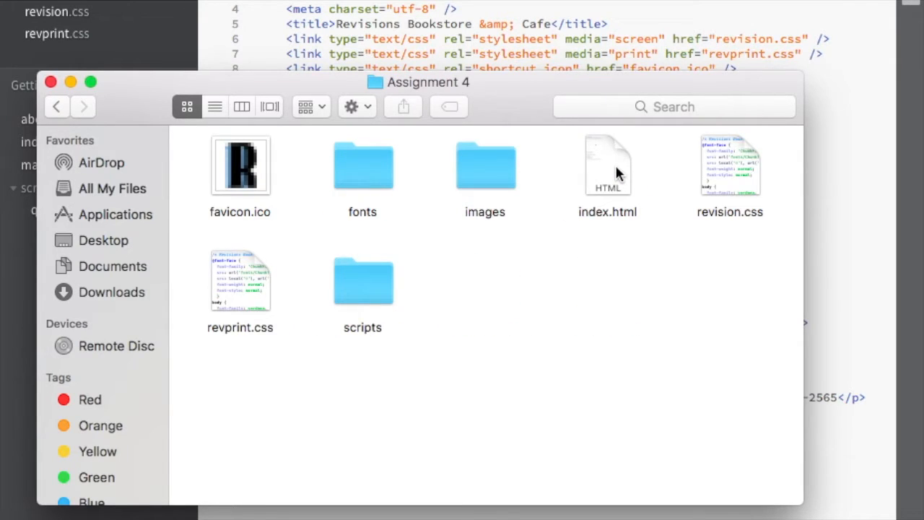
pyautogui.doubleClick(507, 173)
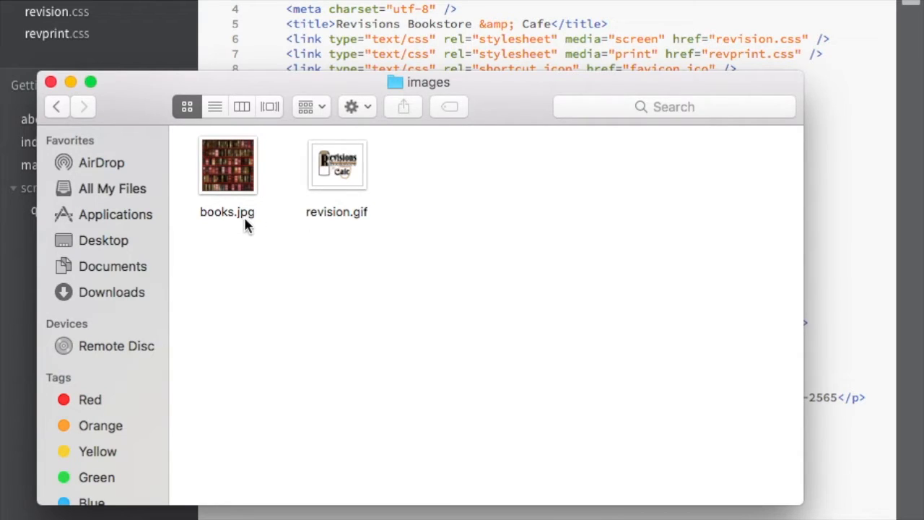
pyautogui.click(820, 220)
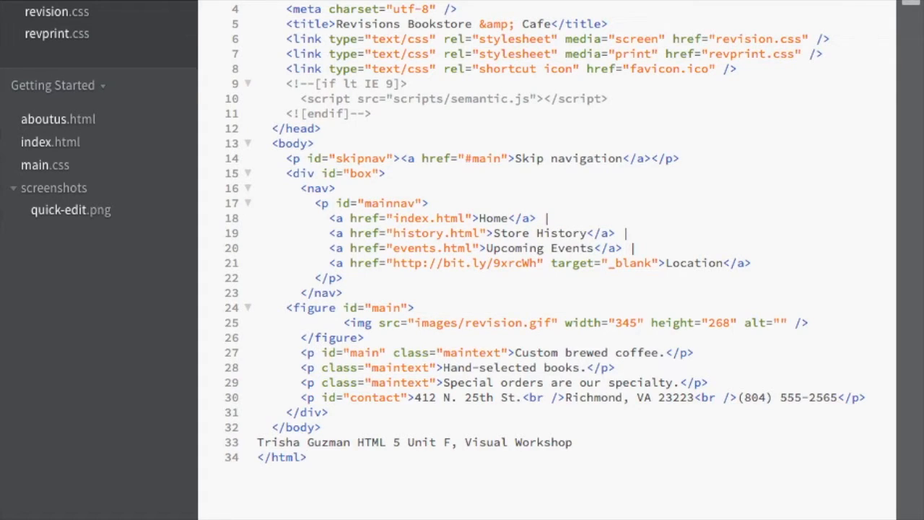
# Switch to FileZilla, open the Assignment 4 folder in the local site tree and examine its subfolders
pyautogui.press('super+Tab')
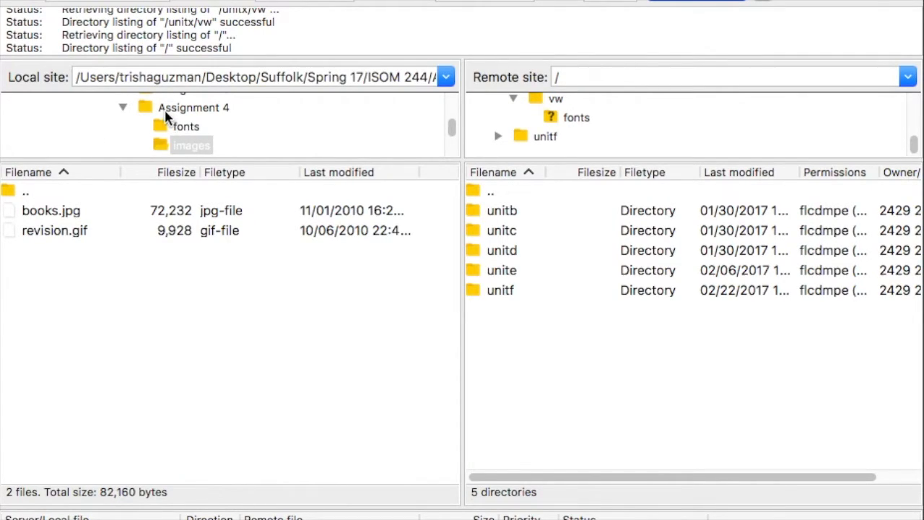
pyautogui.scroll(3, 162, 108)
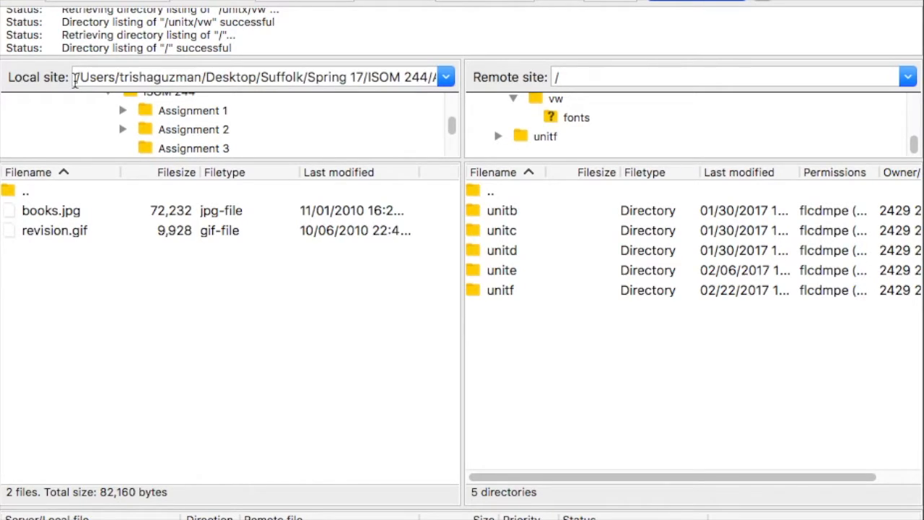
pyautogui.scroll(-1, 167, 101)
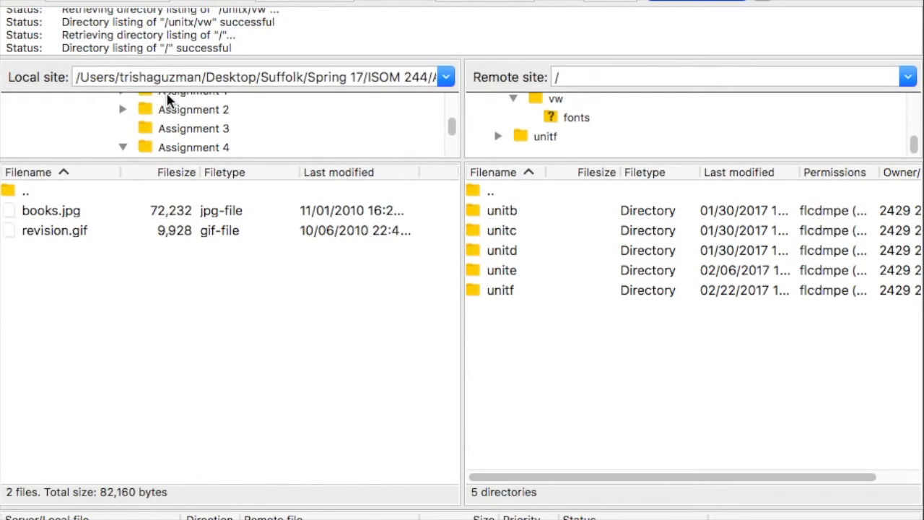
pyautogui.click(186, 147)
pyautogui.scroll(-1, 274, 145)
pyautogui.scroll(-3, 274, 142)
pyautogui.scroll(2, 274, 142)
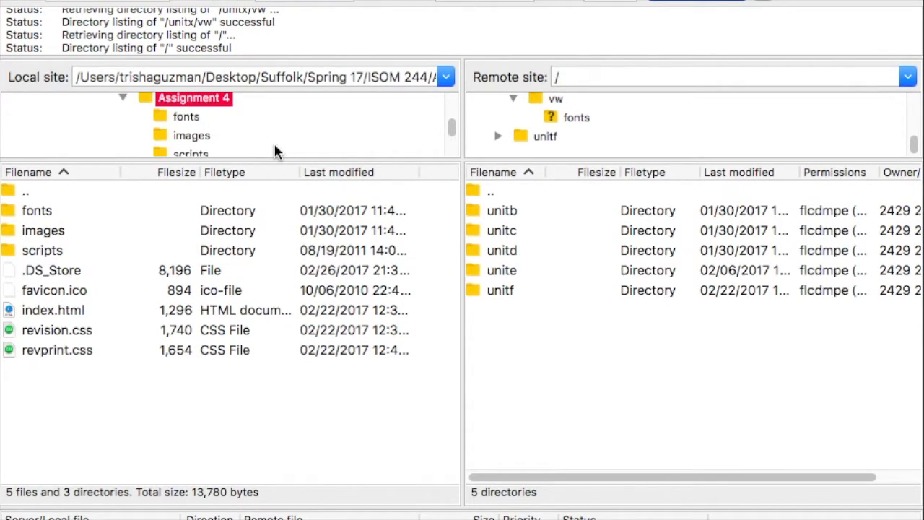
pyautogui.scroll(-1, 274, 148)
pyautogui.scroll(-2, 274, 148)
pyautogui.scroll(2, 274, 148)
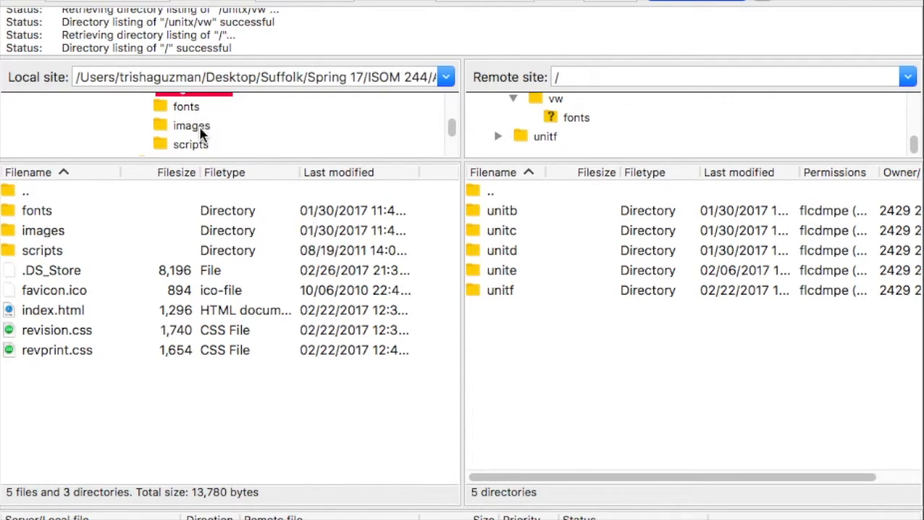
pyautogui.scroll(1, 246, 128)
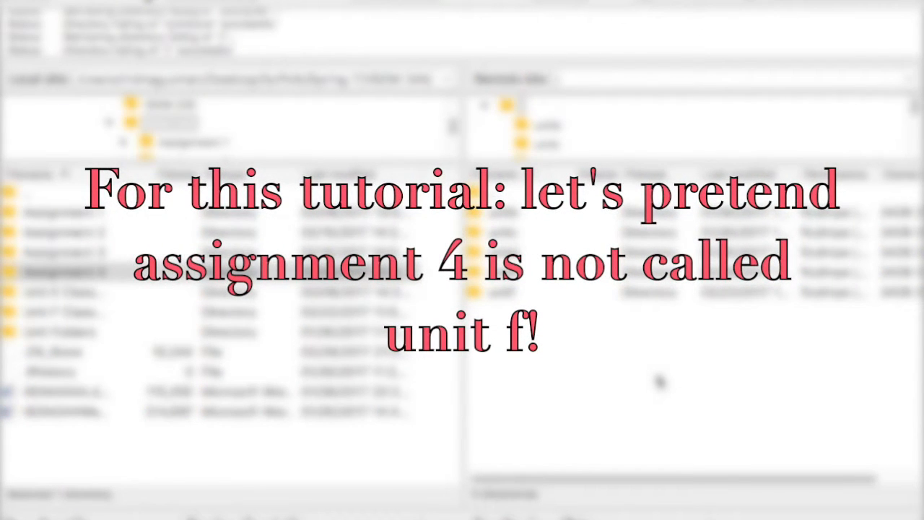
# Create a directory named unitx in the root of the remote site
pyautogui.click(317, 280)
pyautogui.click(473, 337)
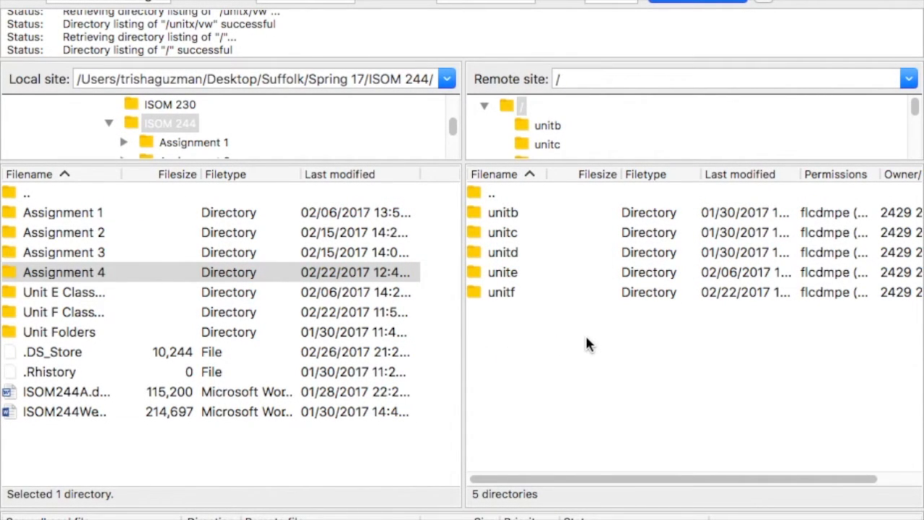
pyautogui.rightClick(586, 338)
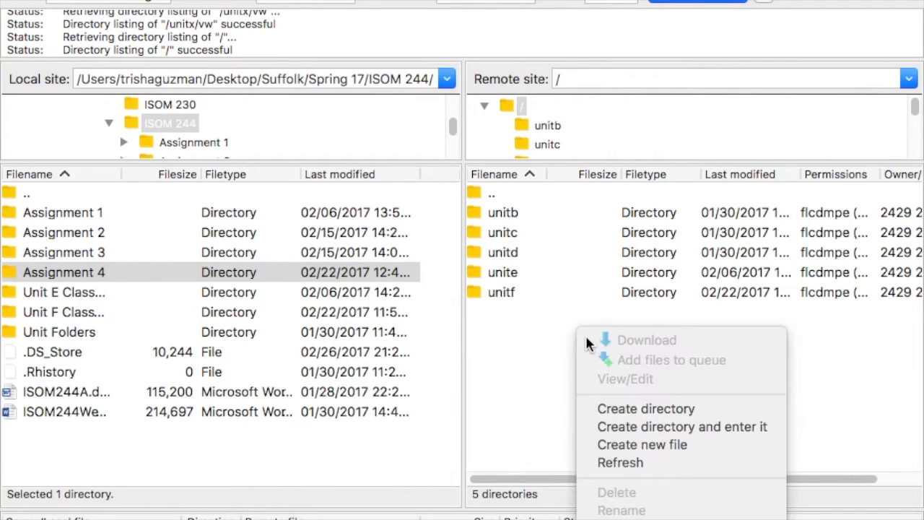
pyautogui.click(635, 411)
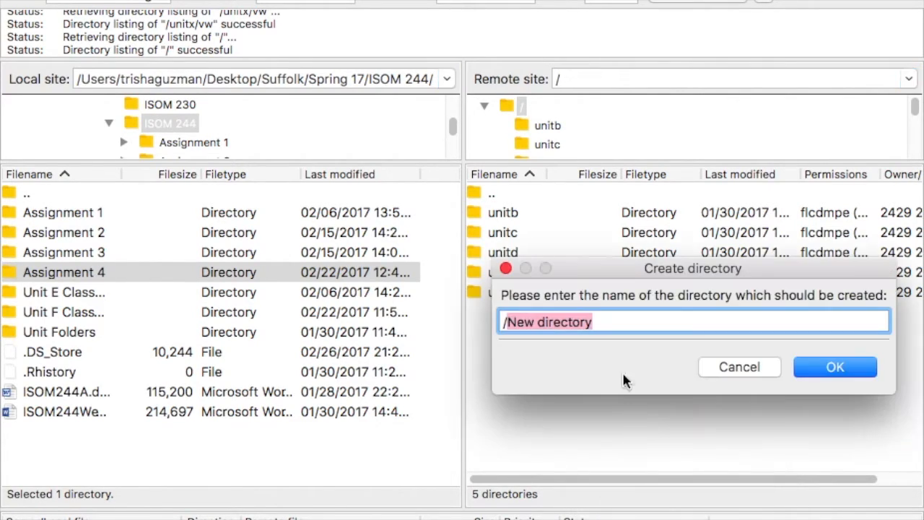
pyautogui.write('unit')
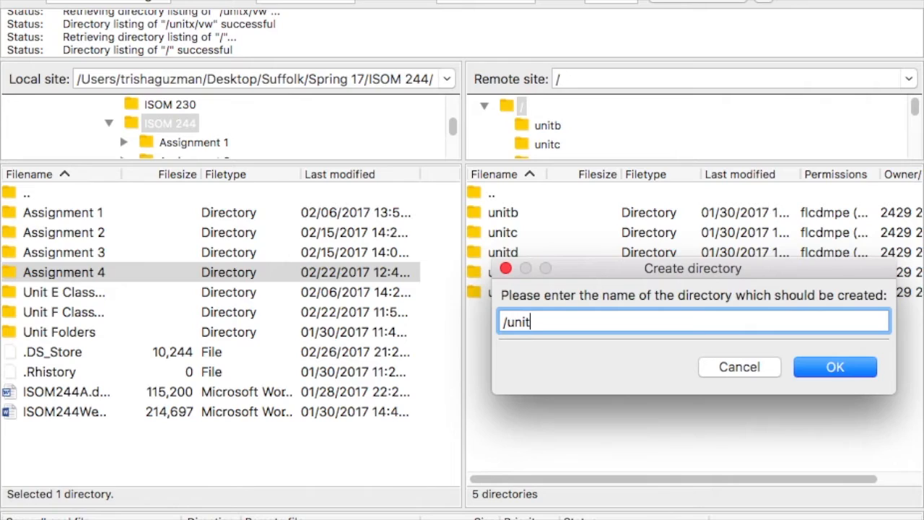
pyautogui.write('x')
pyautogui.click(858, 368)
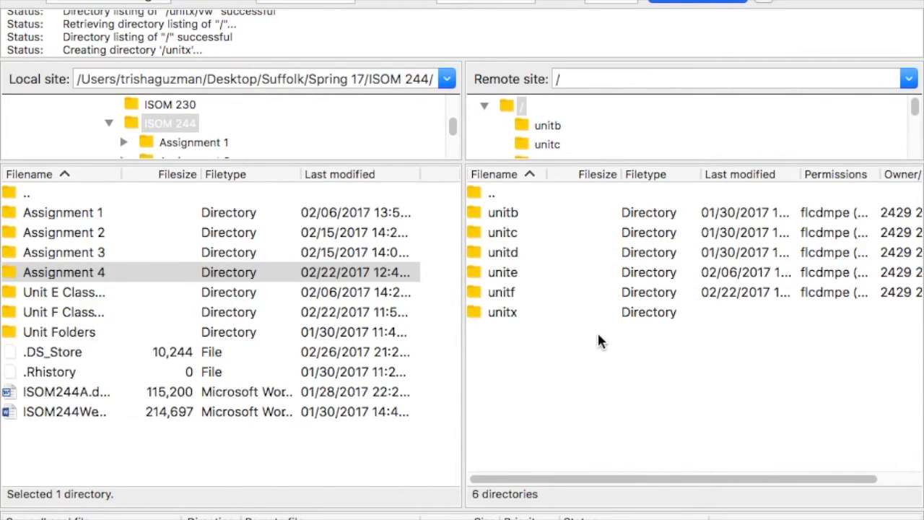
# Open the remote unitx directory and create a subdirectory named vw inside it
pyautogui.doubleClick(575, 317)
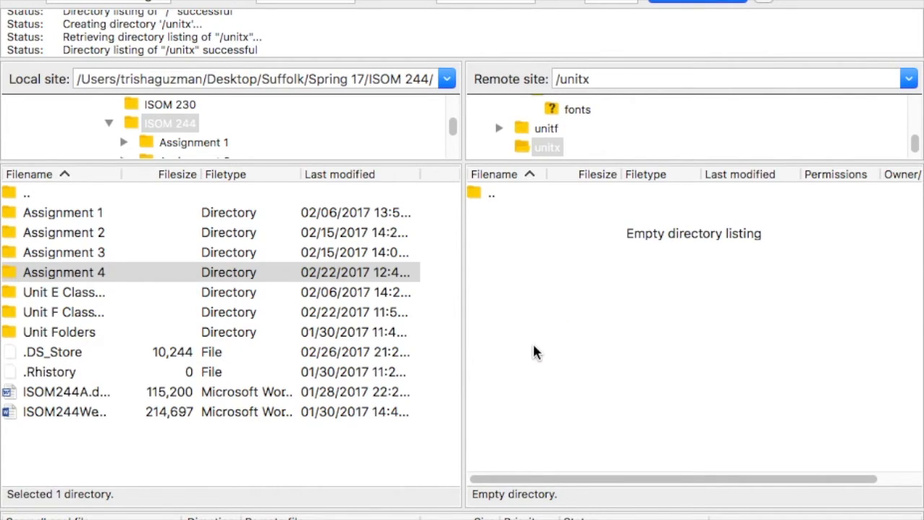
pyautogui.rightClick(555, 277)
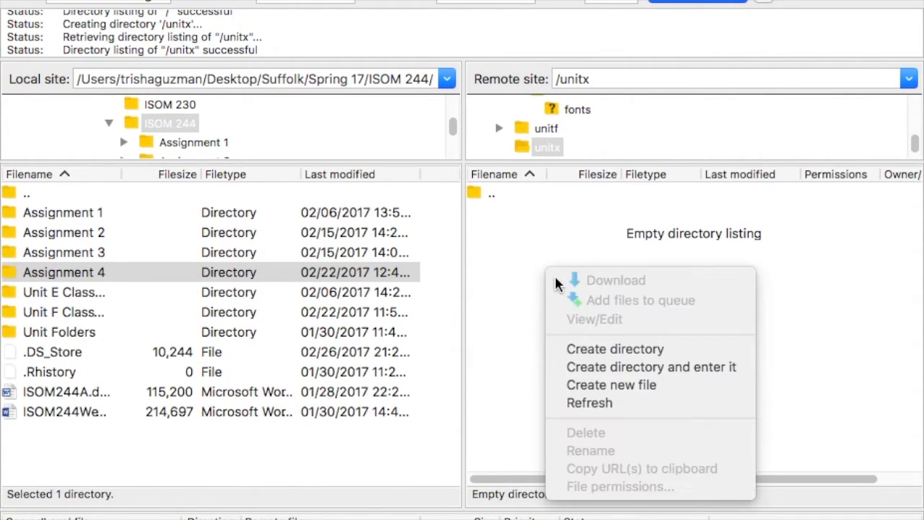
pyautogui.click(615, 350)
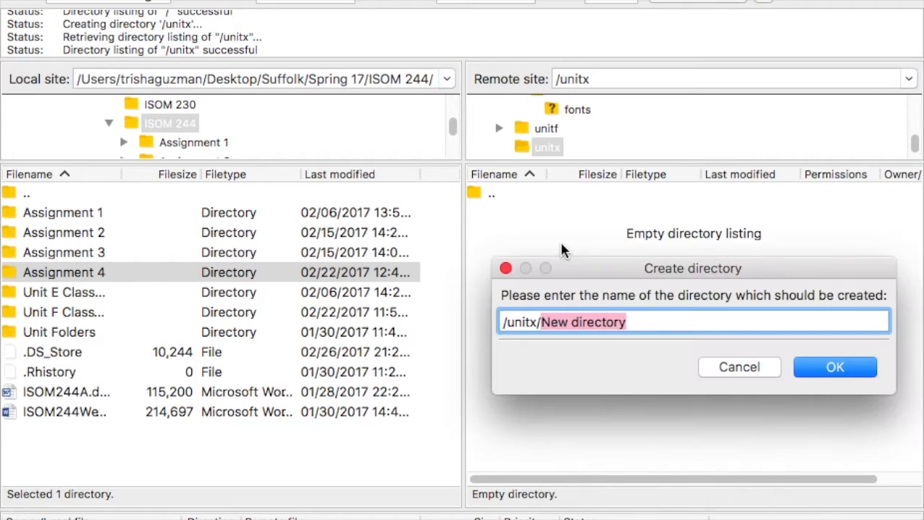
pyautogui.write('vw')
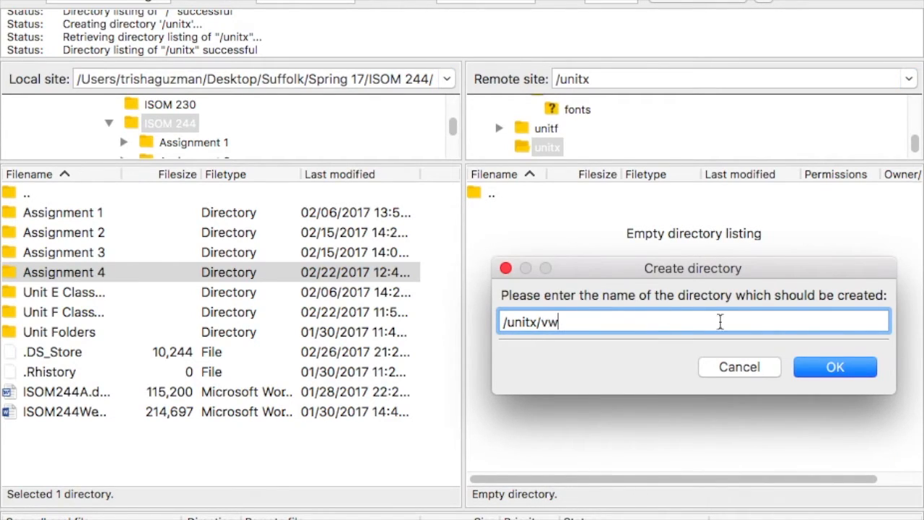
pyautogui.click(835, 370)
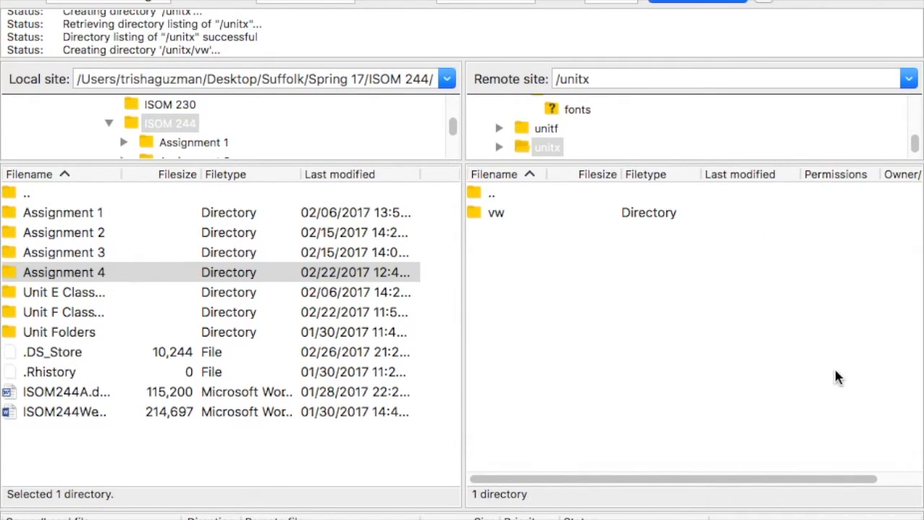
# Upload all files and folders from the local Assignment 4 folder into the remote /unitx/vw directory
pyautogui.click(543, 221)
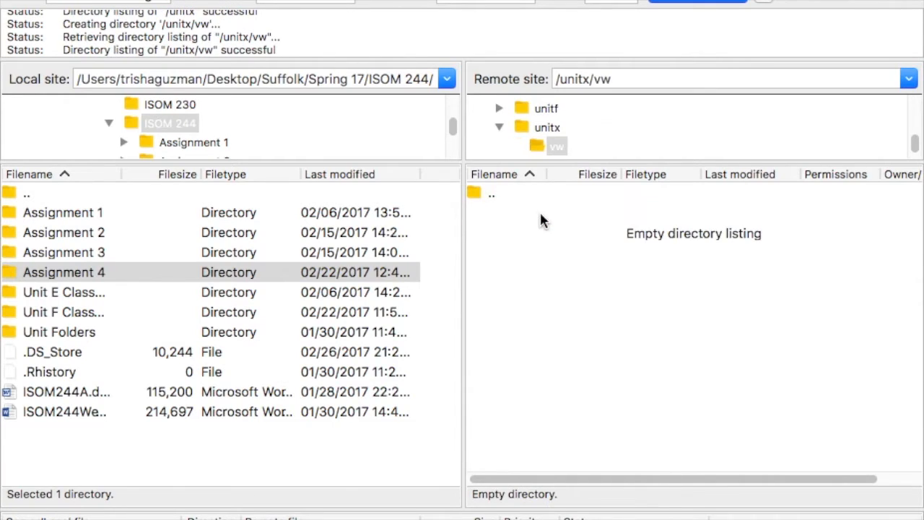
pyautogui.doubleClick(173, 274)
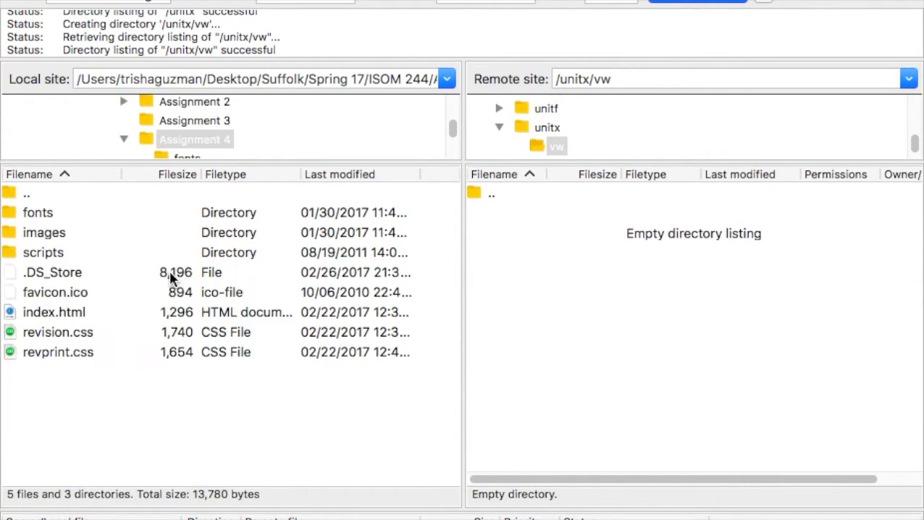
pyautogui.click(63, 211)
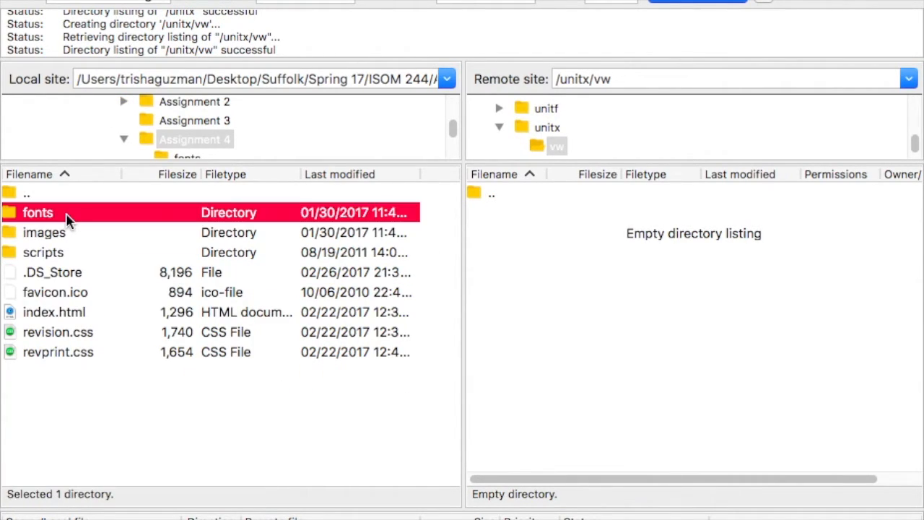
pyautogui.keyDown('shift'); pyautogui.click(105, 349); pyautogui.keyUp('shift')
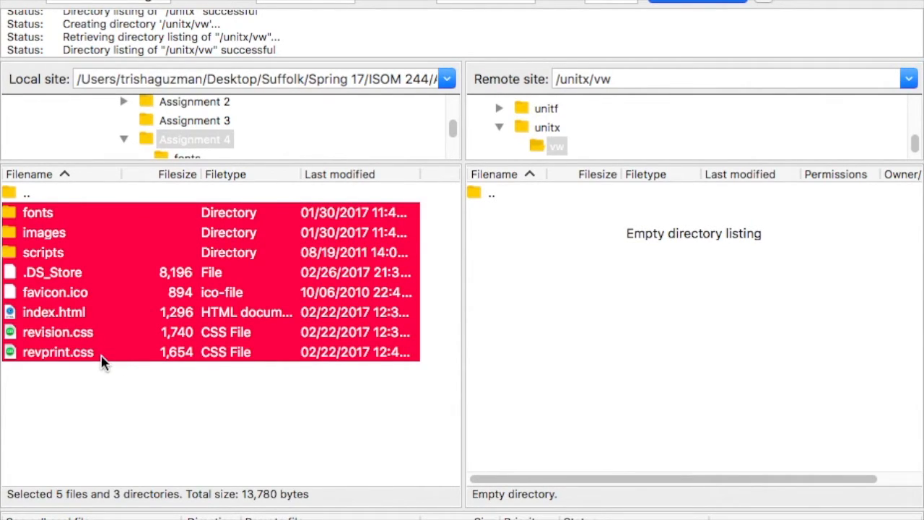
pyautogui.moveTo(101, 361); pyautogui.dragTo(702, 361)
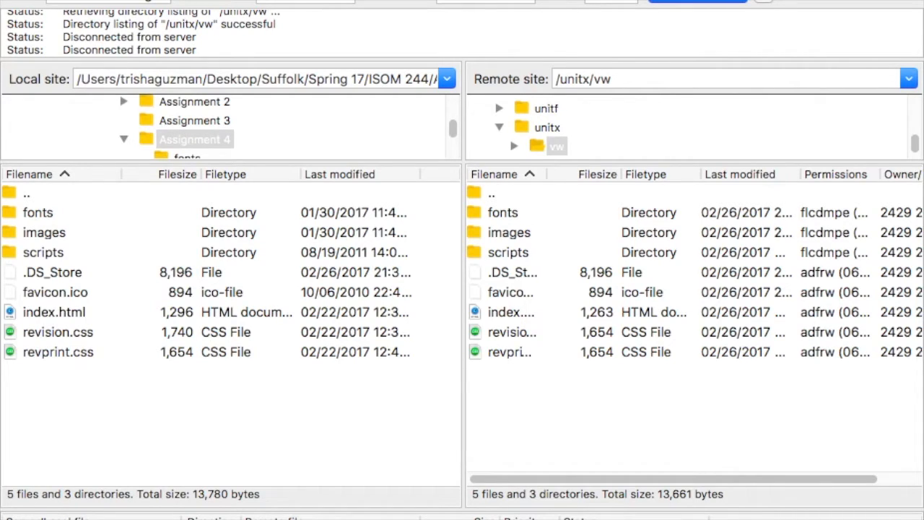
pyautogui.click(382, 518)
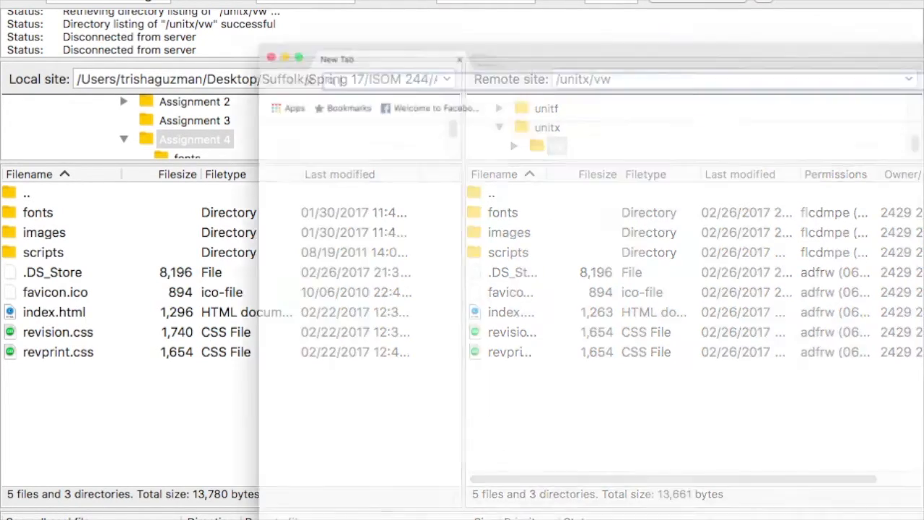
pyautogui.moveTo(478, 0); pyautogui.dragTo(471, 251)
pyautogui.moveTo(545, 230); pyautogui.dragTo(506, 231)
pyautogui.write('ht')
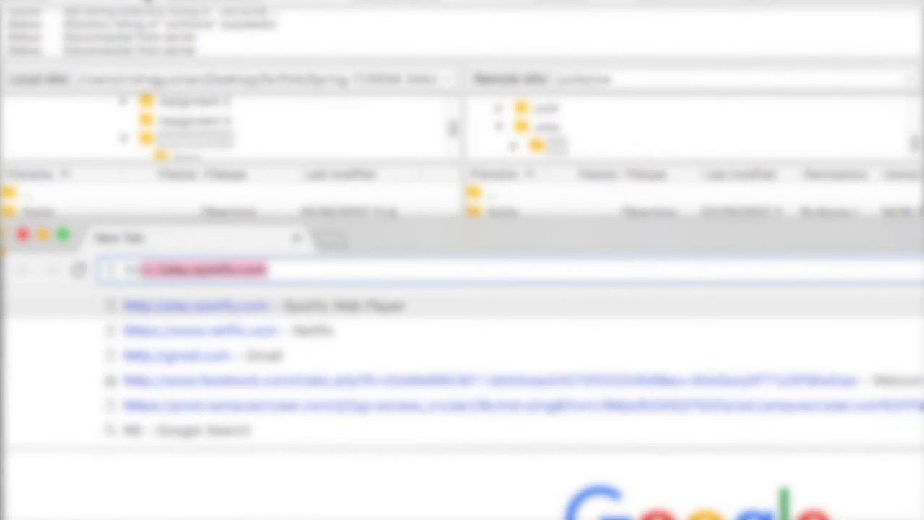
pyautogui.write('tp://')
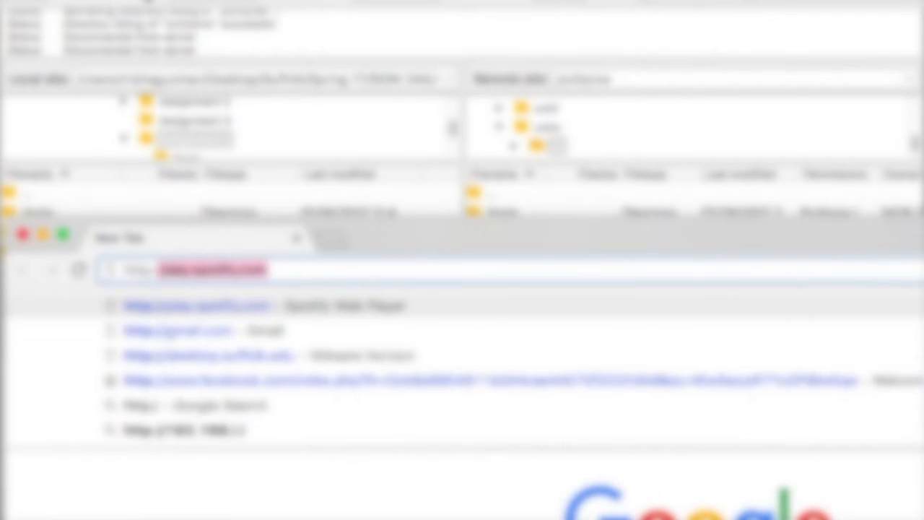
pyautogui.write('1.suf')
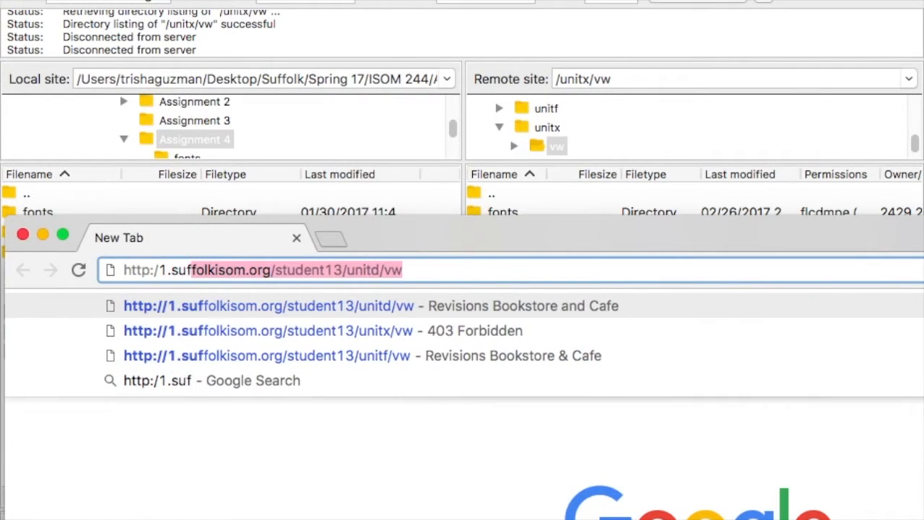
pyautogui.write('folkisom.')
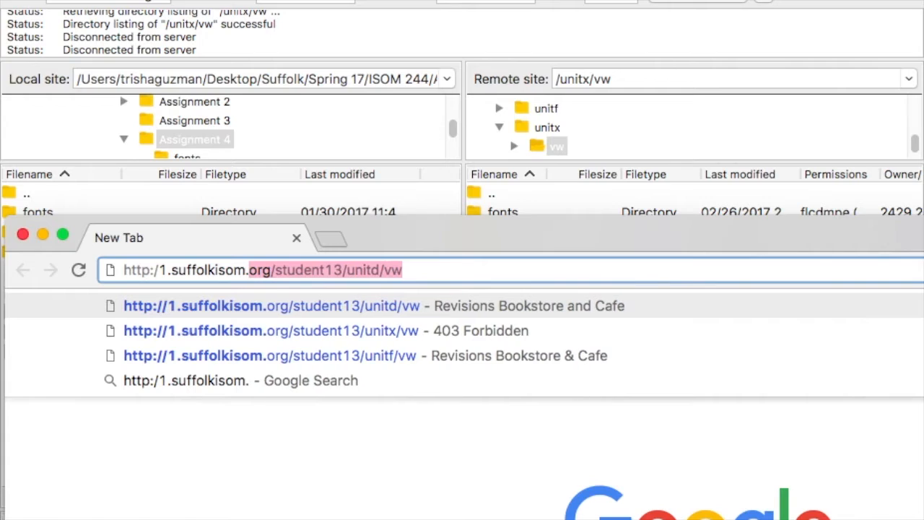
pyautogui.write('org/')
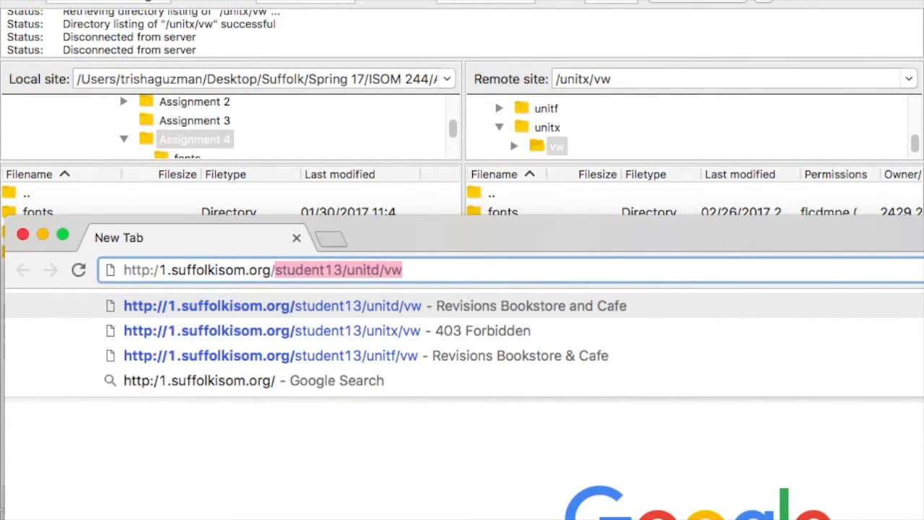
pyautogui.write('student')
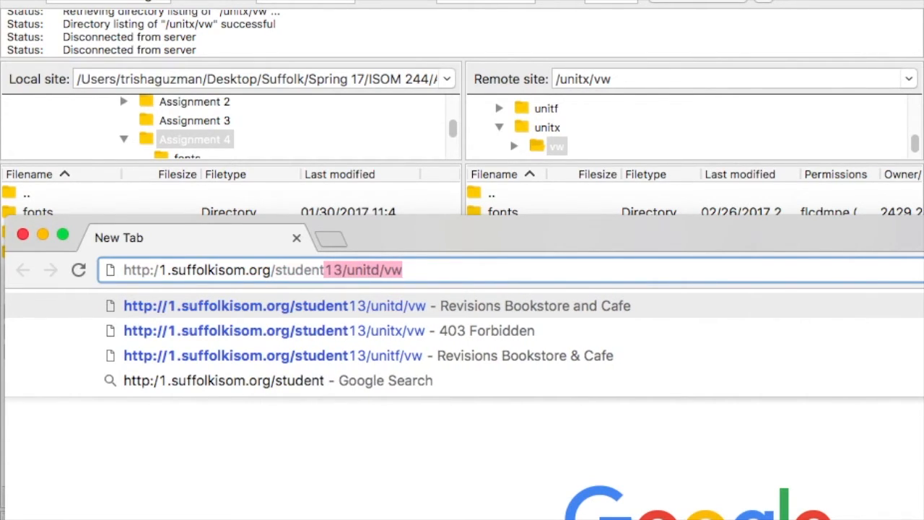
pyautogui.write('13/')
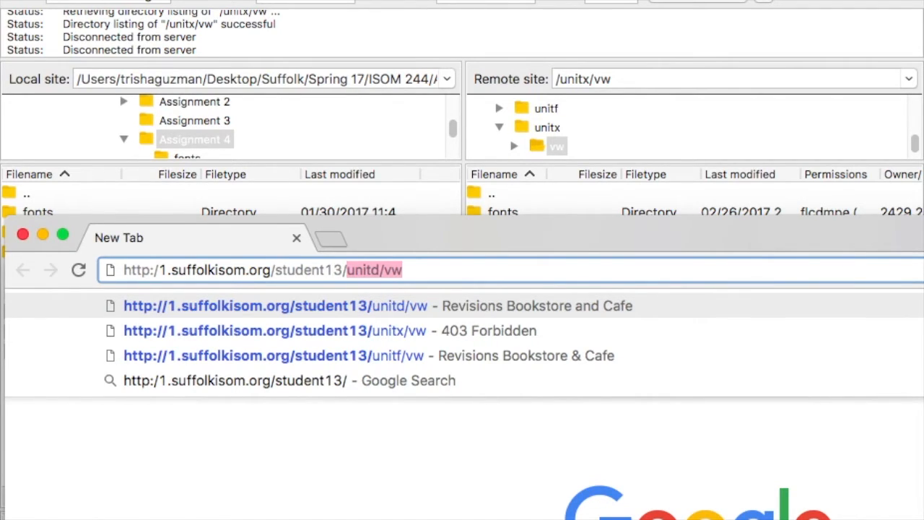
pyautogui.write('unitx')
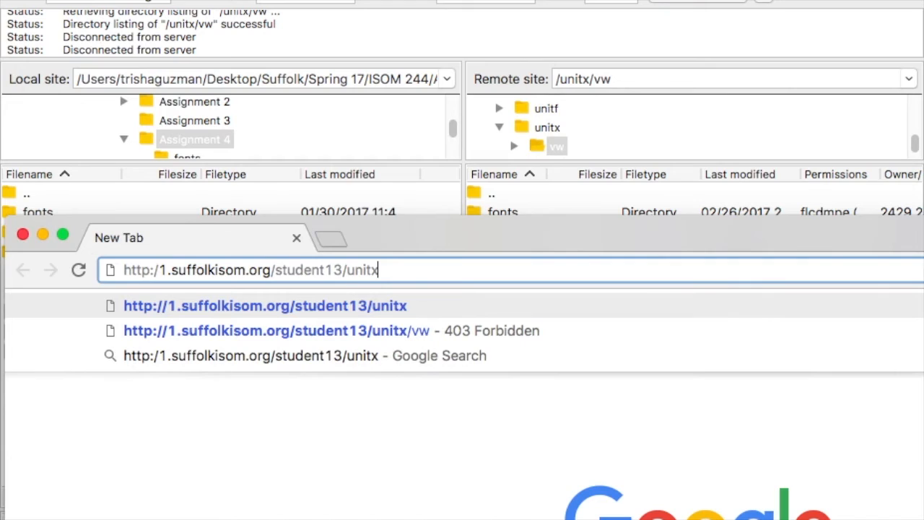
pyautogui.write('/')
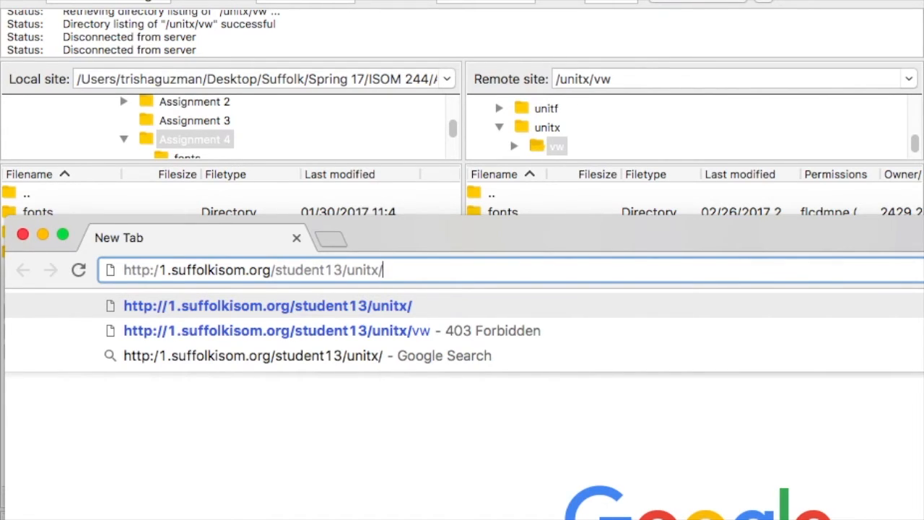
pyautogui.write('vw')
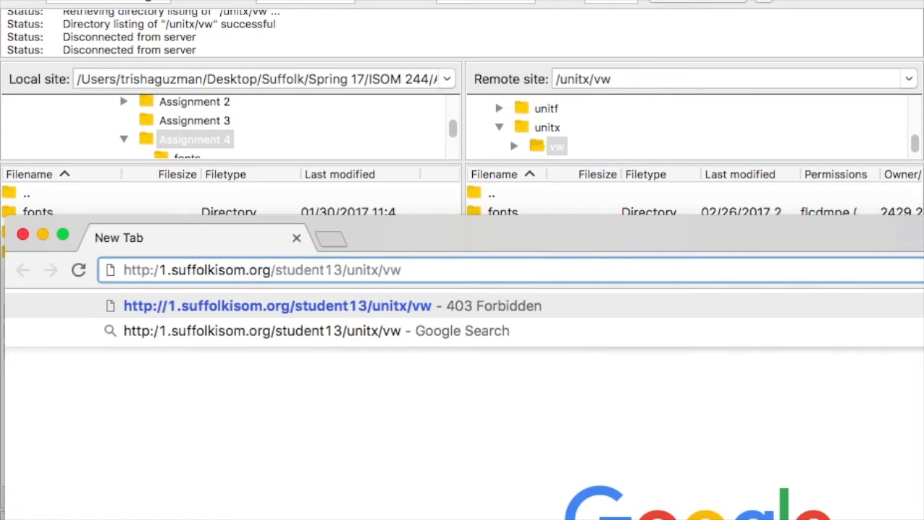
pyautogui.press('Return')
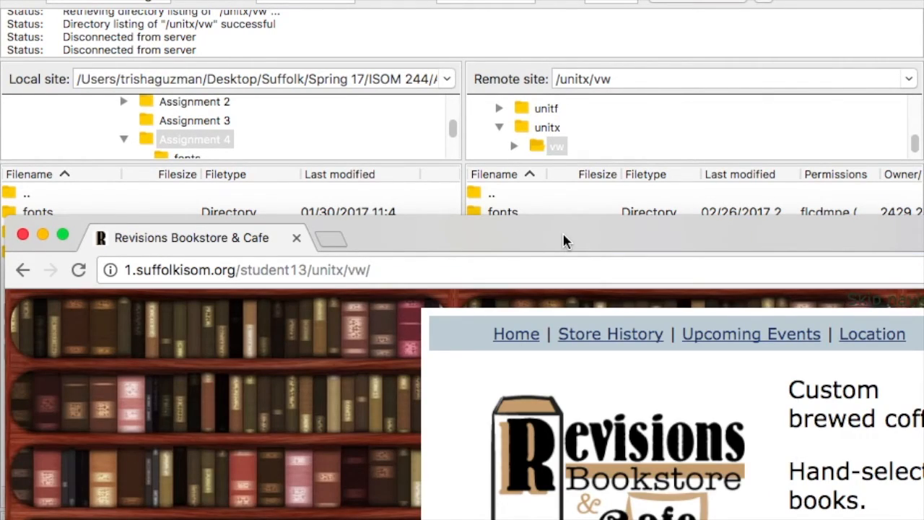
pyautogui.moveTo(562, 231); pyautogui.dragTo(563, 210)
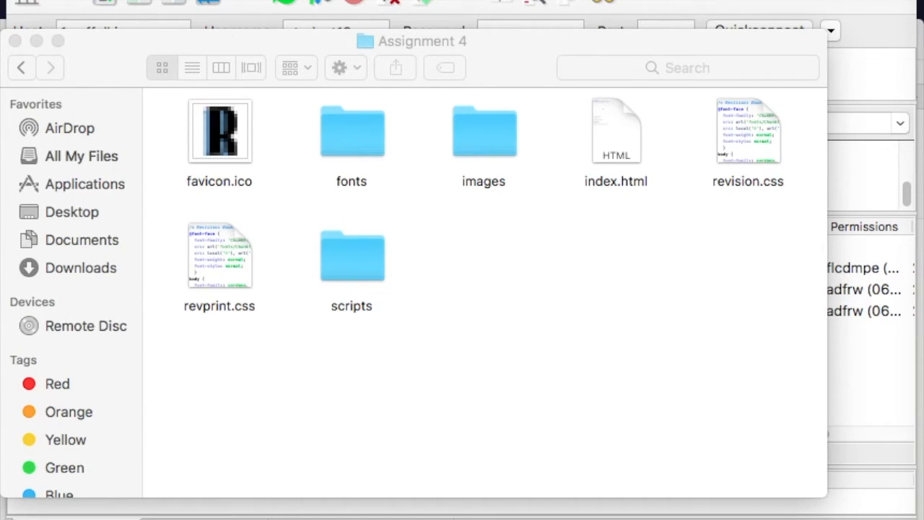
# In Finder, open index.html from the Assignment 4 folder with a chosen application
pyautogui.click(623, 126)
pyautogui.rightClick(623, 127)
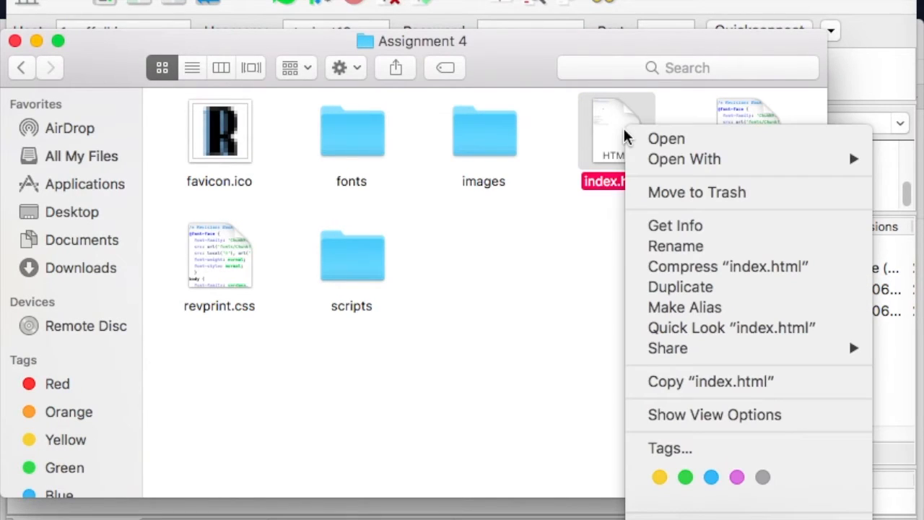
pyautogui.moveTo(662, 160)
pyautogui.click(898, 212)
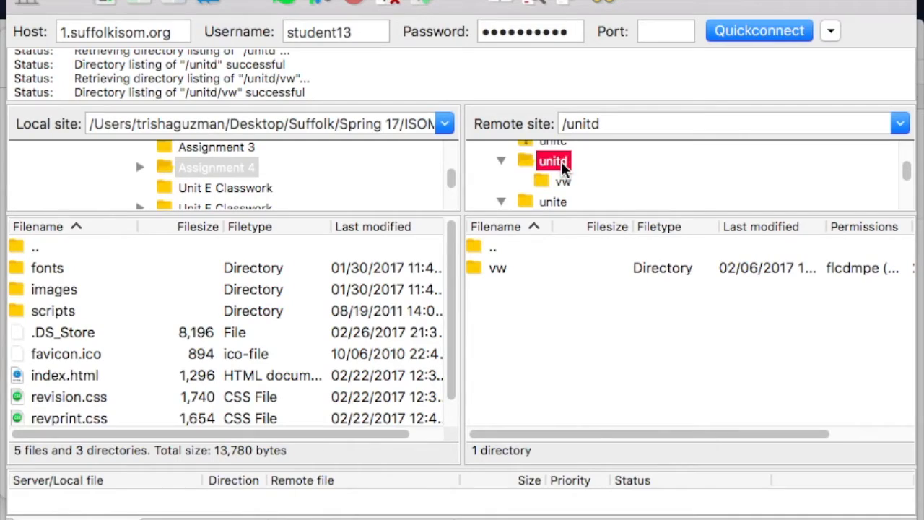
# View the remote unitd/vw folder in FileZilla, then switch to Brackets and examine index.html and revision.css
pyautogui.doubleClick(560, 161)
pyautogui.doubleClick(529, 264)
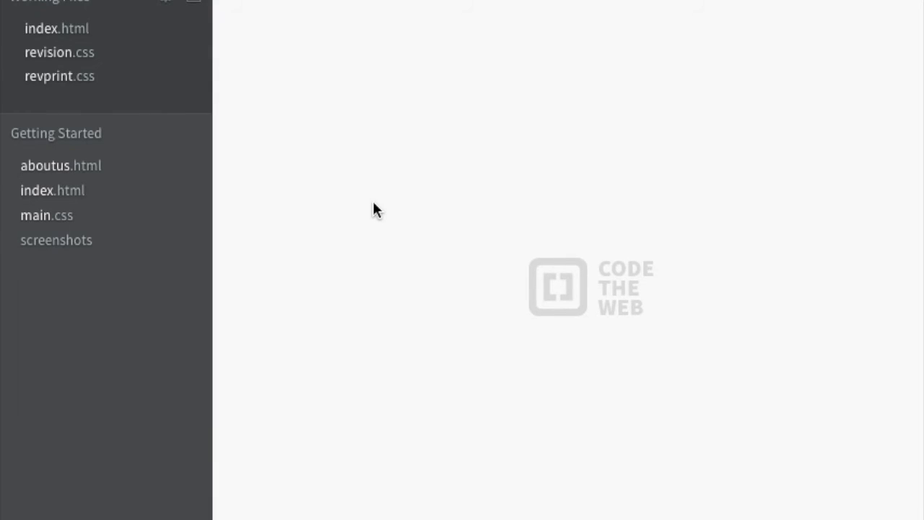
pyautogui.click(73, 29)
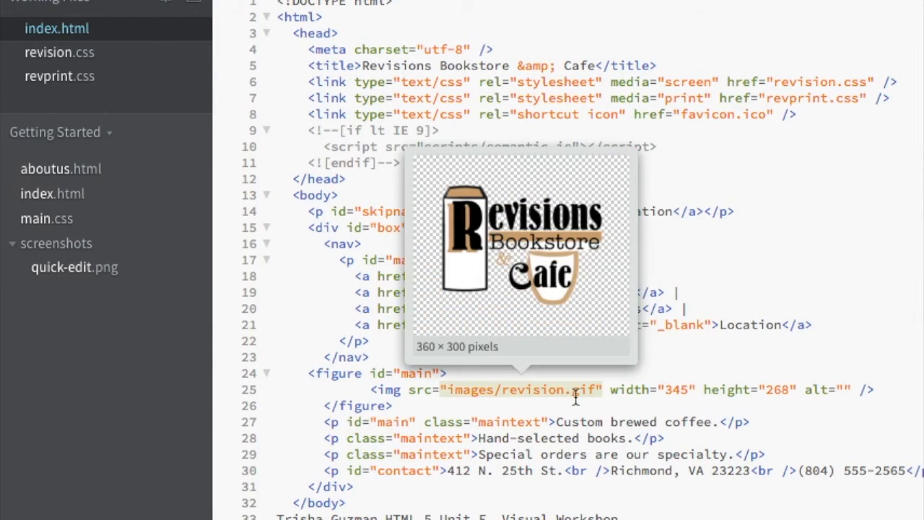
pyautogui.click(49, 53)
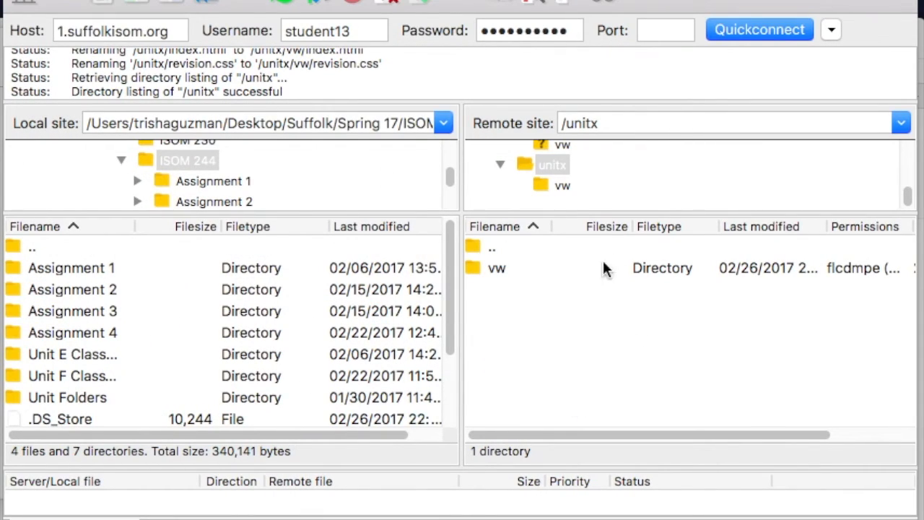
# Open the vw folder inside remote unitx in FileZilla, then switch to Chrome and load 1.suffolkisom.org/student13/unitx/vw
pyautogui.click(497, 276)
pyautogui.doubleClick(497, 275)
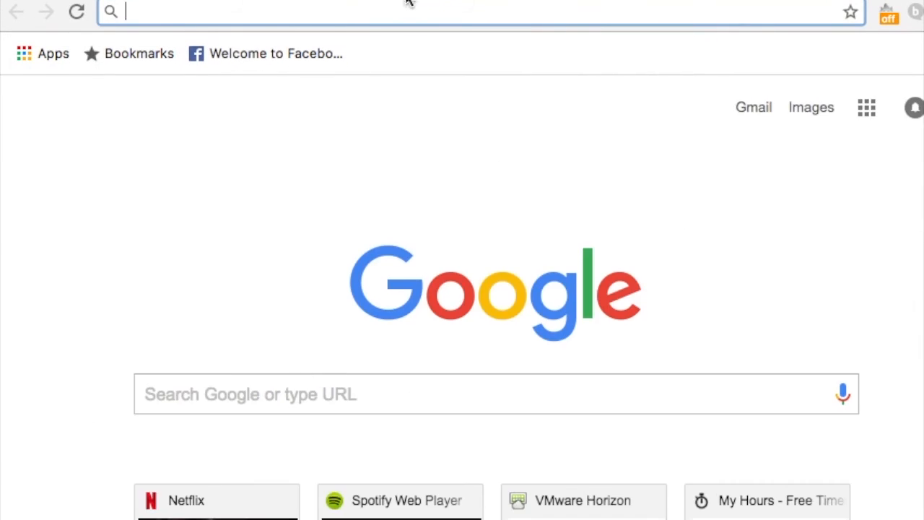
pyautogui.write('1.')
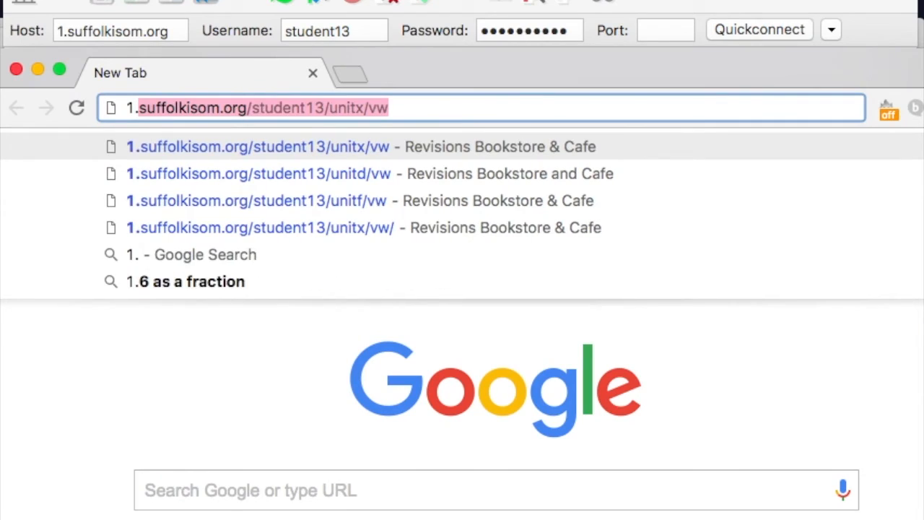
pyautogui.write('suffolk')
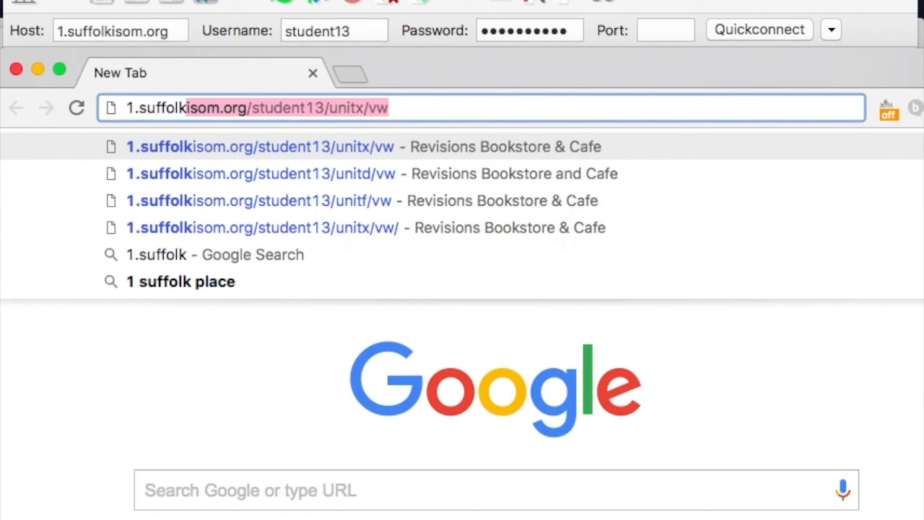
pyautogui.click(421, 108)
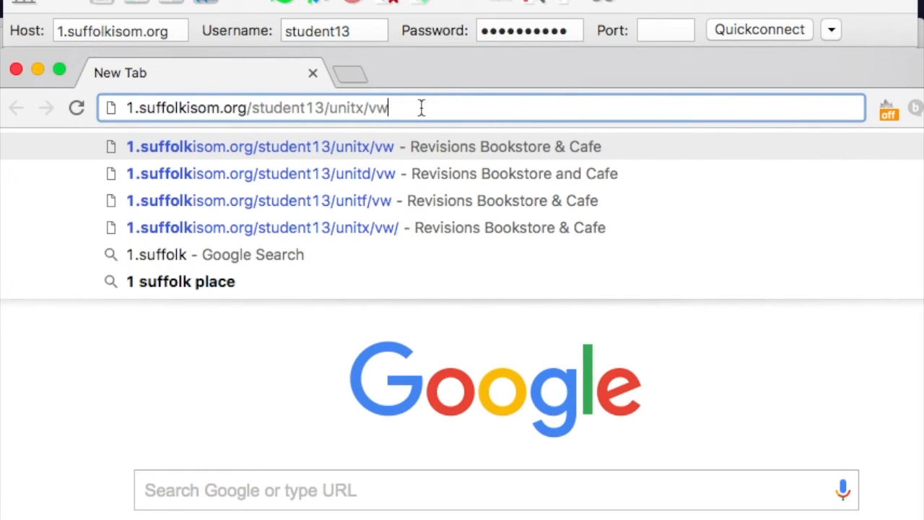
pyautogui.press('Return')
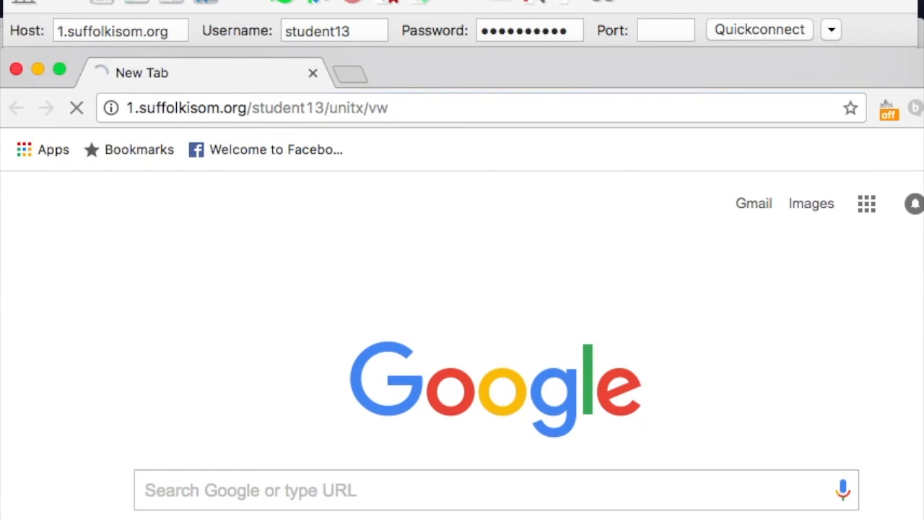